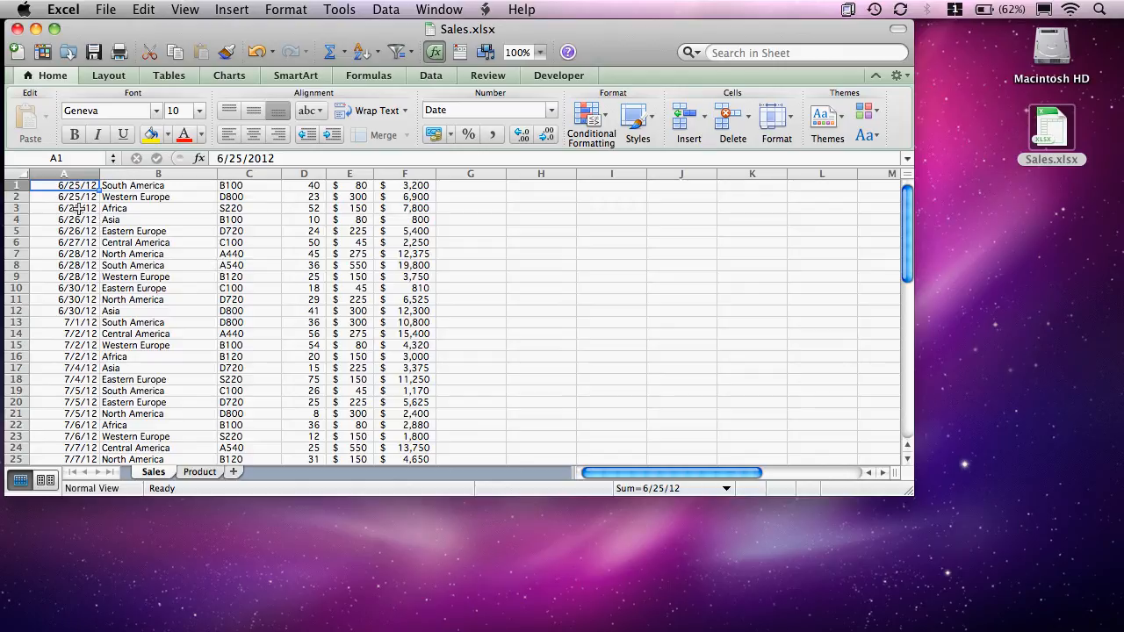
Insert a blank row above the first row of data on the Sales sheet.
left_click(15, 185)
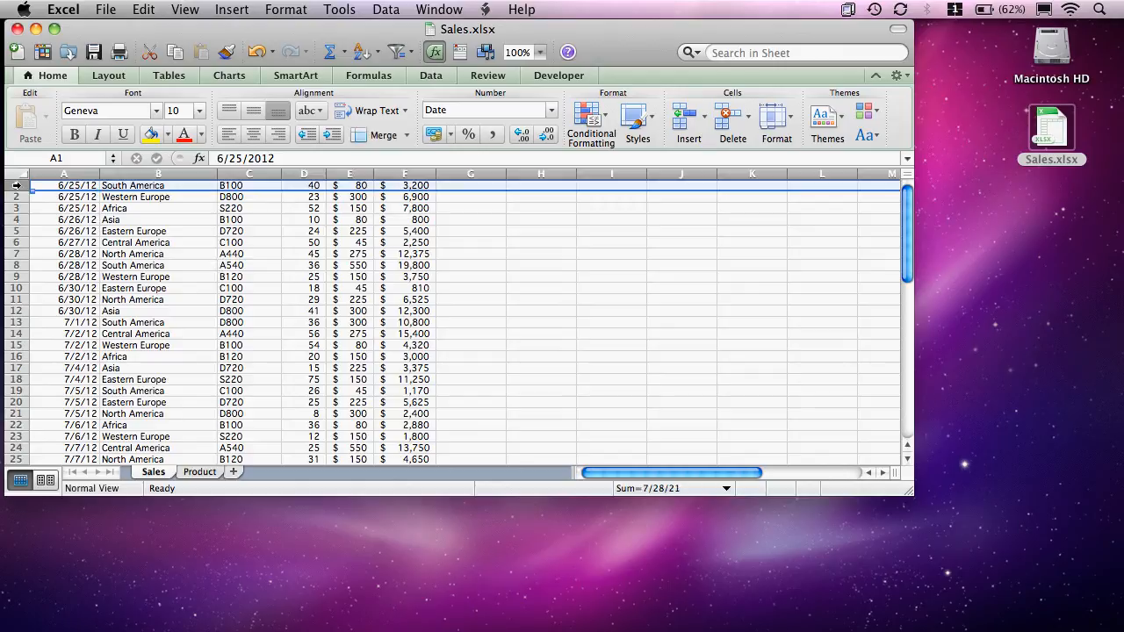
left_click(232, 10)
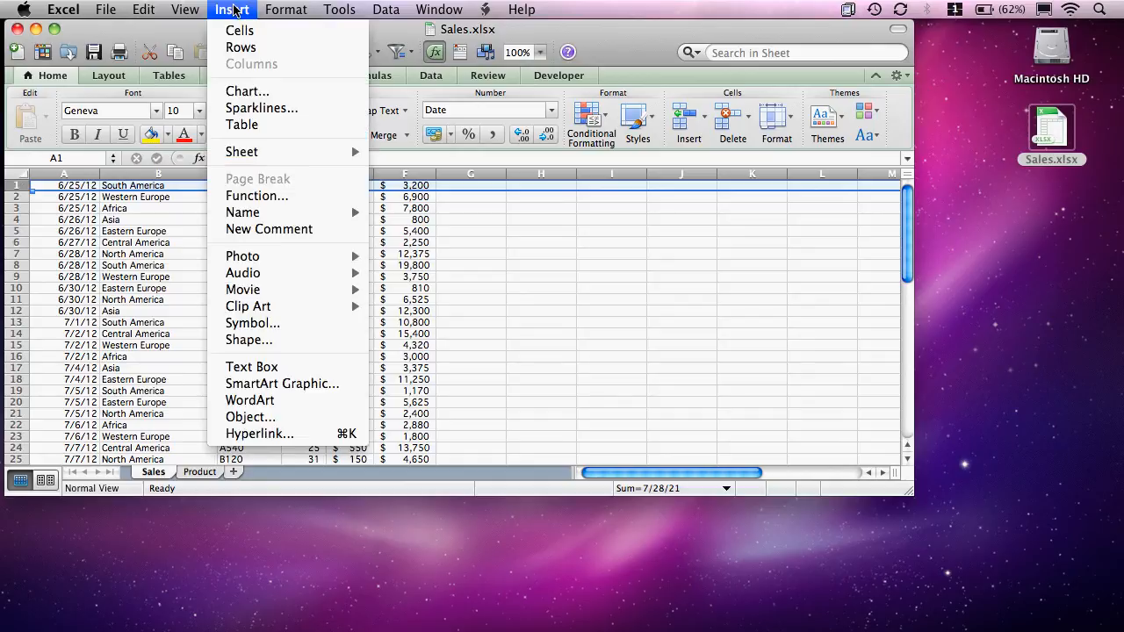
left_click(242, 48)
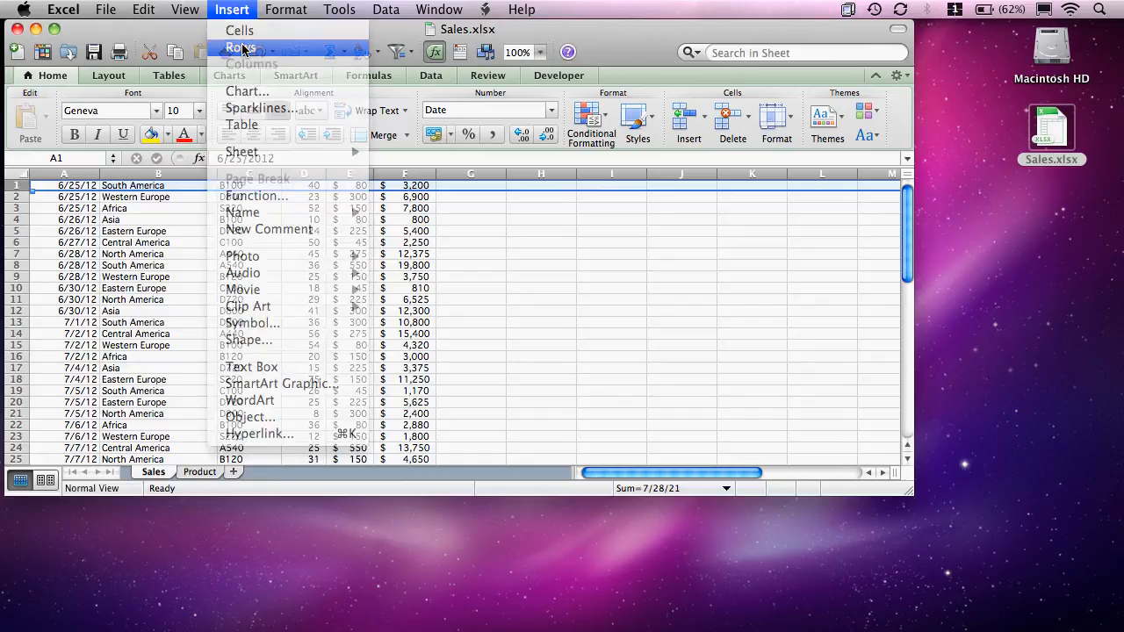
Enter the column headings Date, Region and Product in cells A1 to C1.
left_click(83, 186)
type("Date")
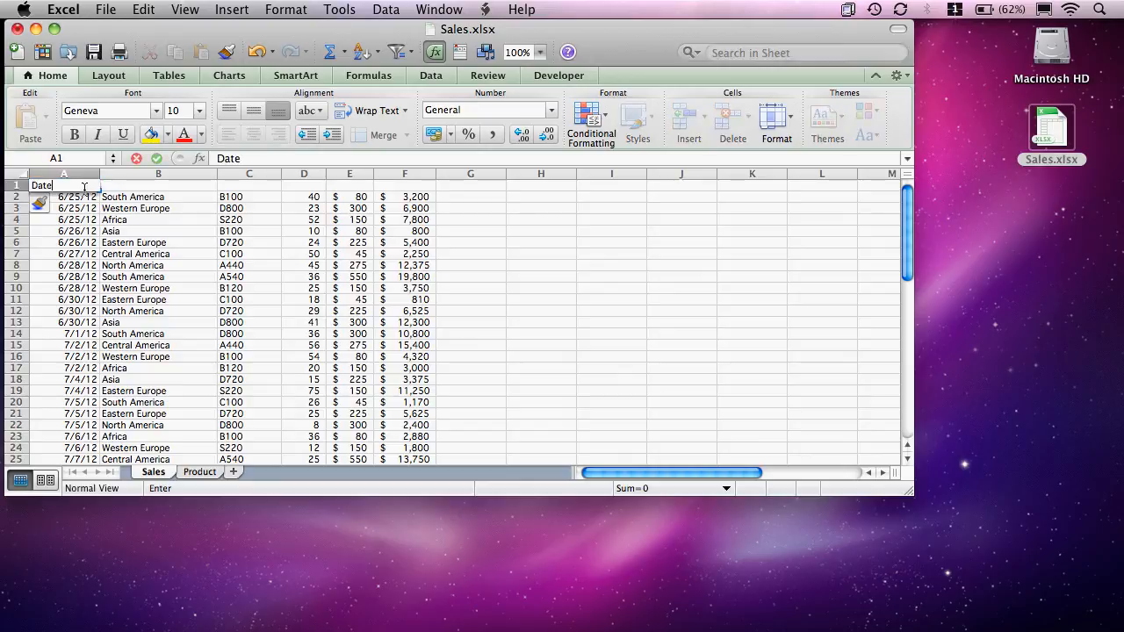
key("Tab")
type("Re")
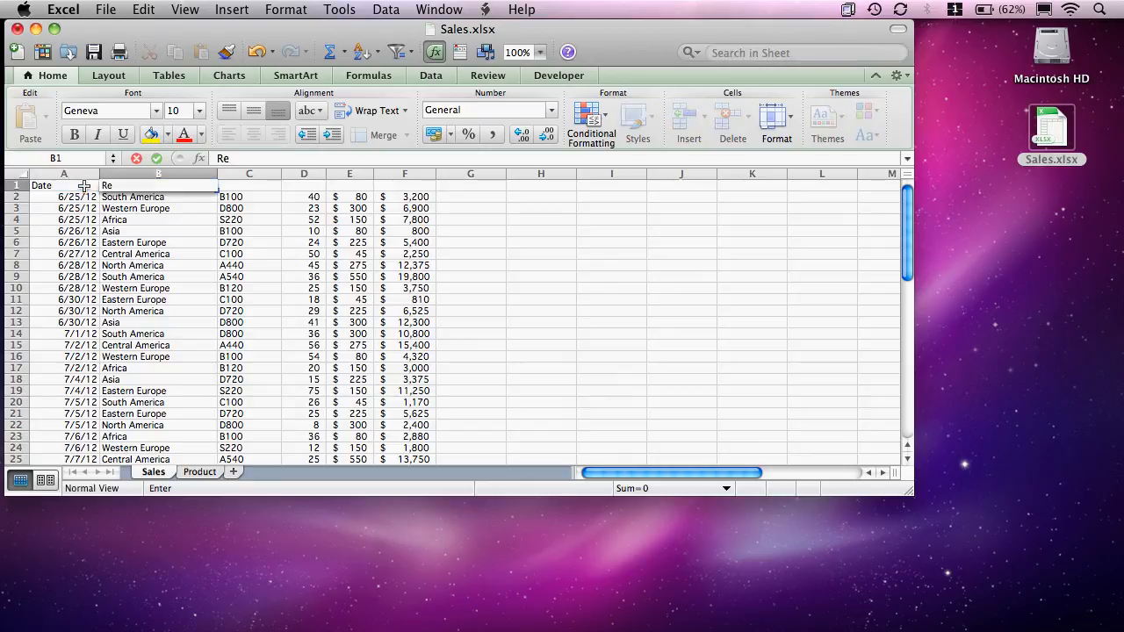
key("Tab")
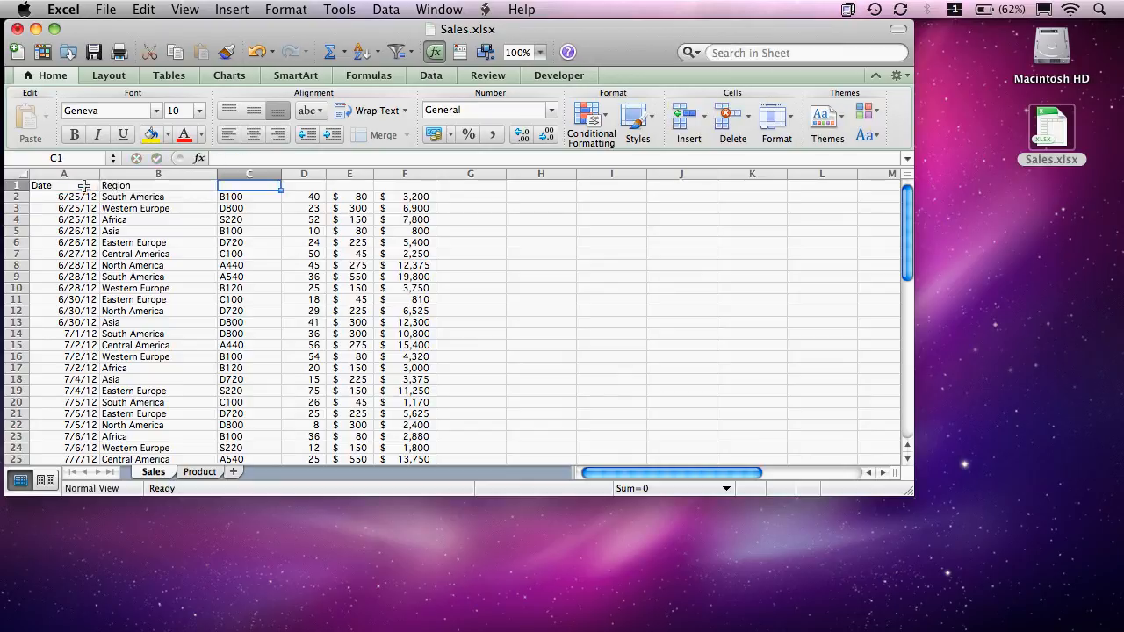
type("Product")
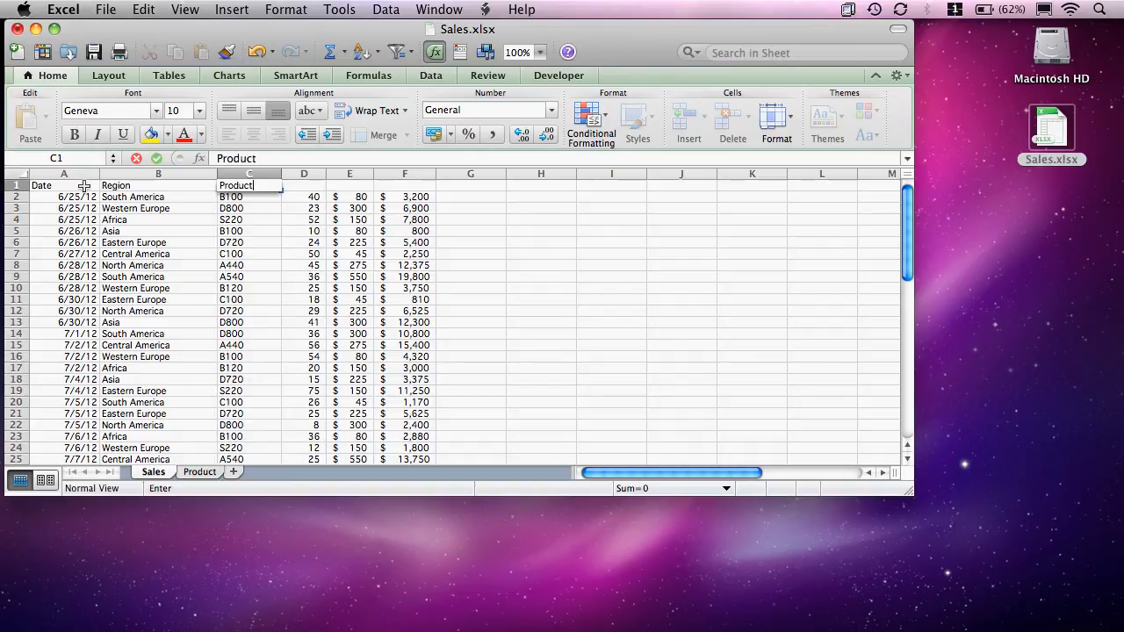
key("Tab")
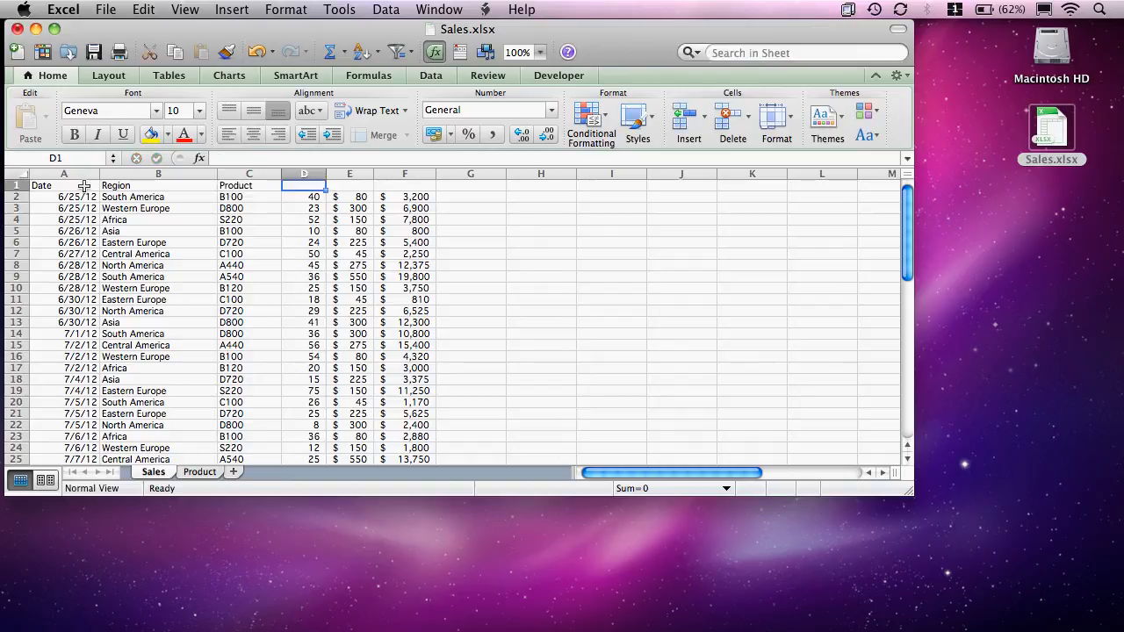
Enter the column headings Qty, Price and Total in cells D1 to F1.
type("Qty")
key("Tab")
type("P")
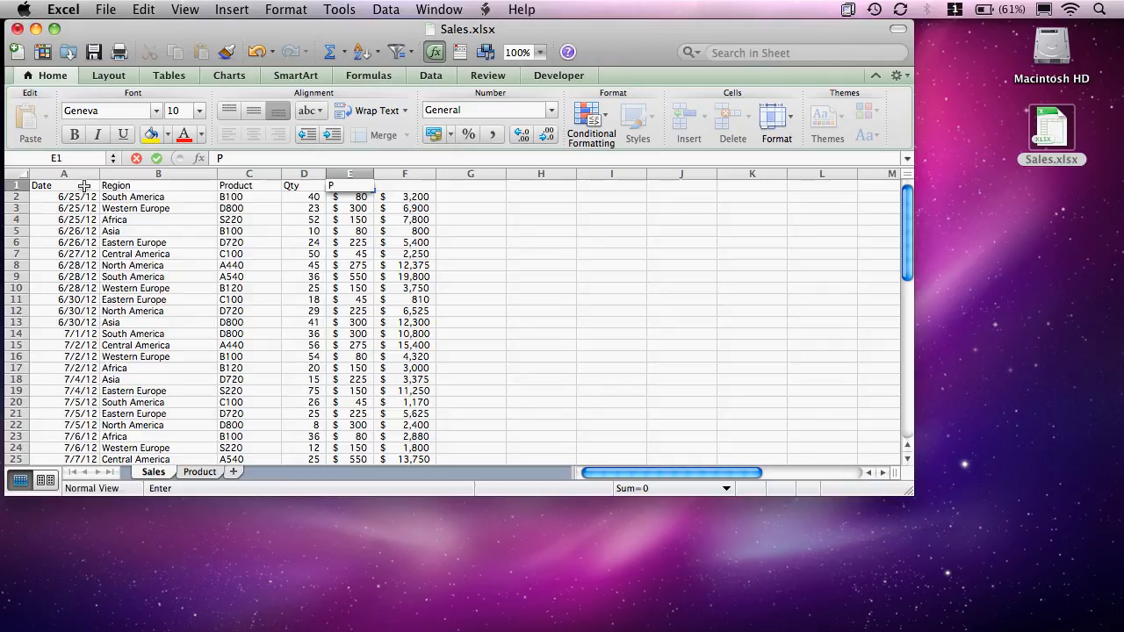
type("rice")
key("Tab")
type("T")
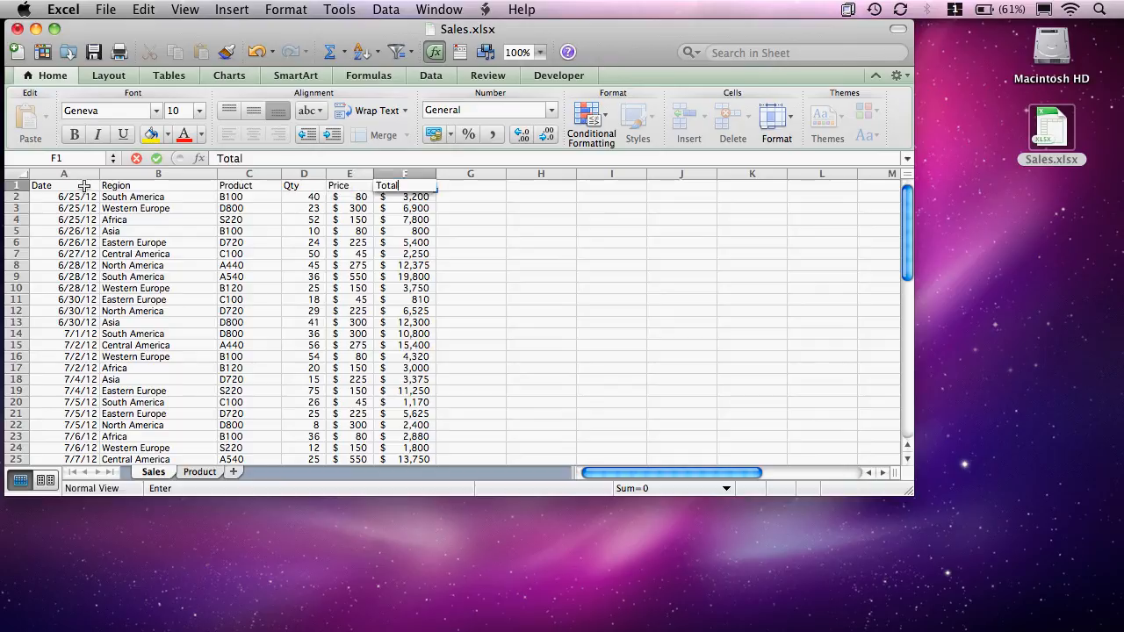
key("Return")
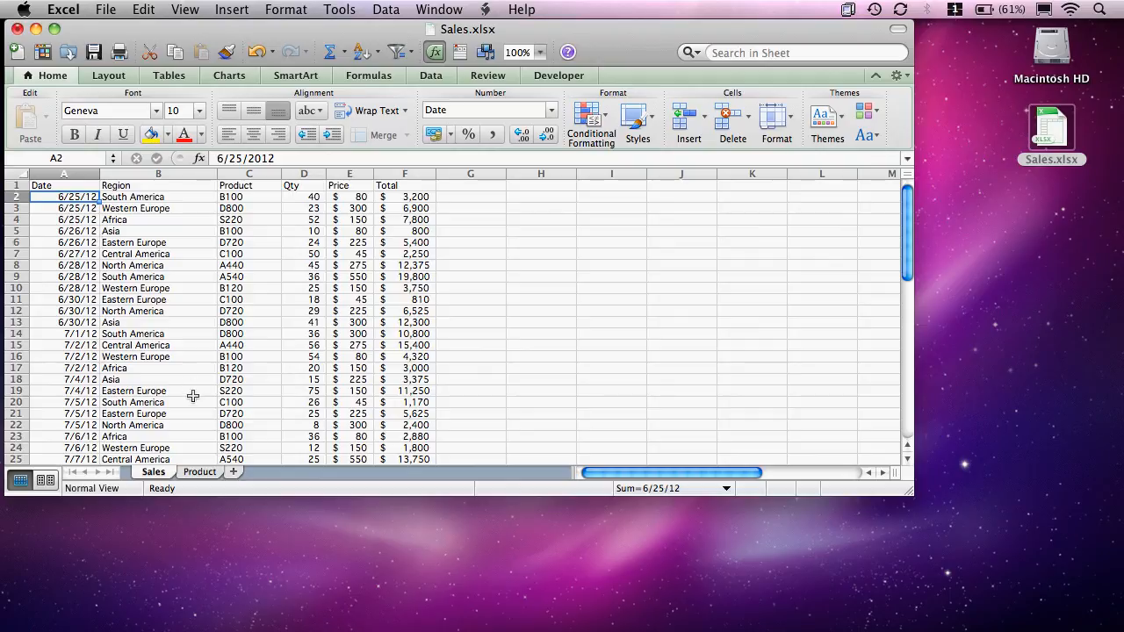
Look at the Product sheet, return to Sales, and save the workbook before quitting Excel.
left_click(202, 472)
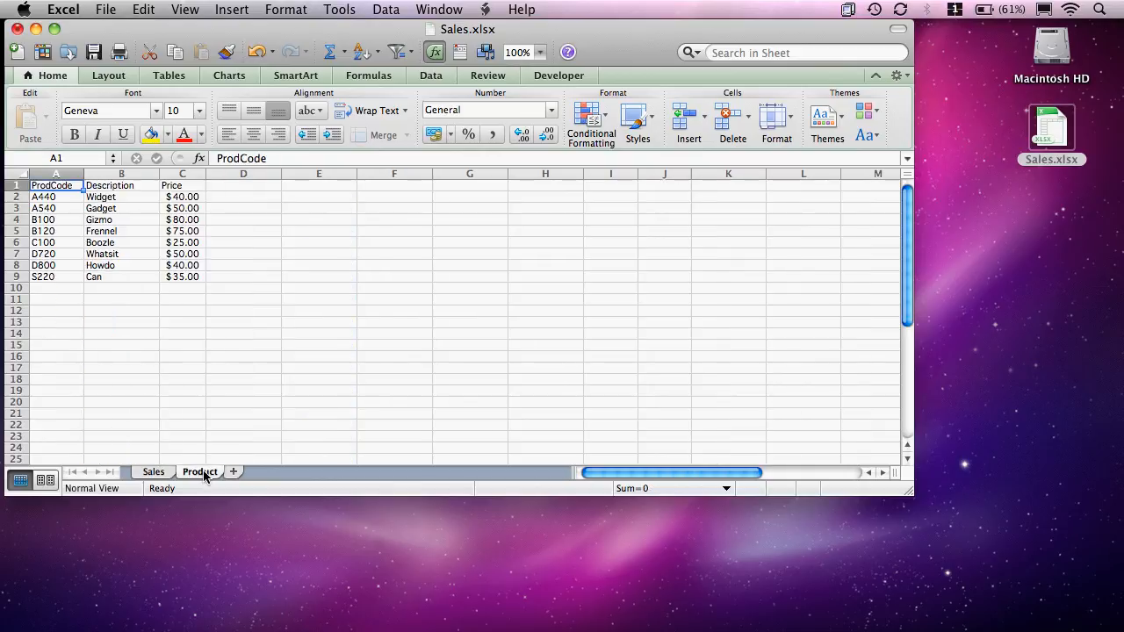
left_click(154, 472)
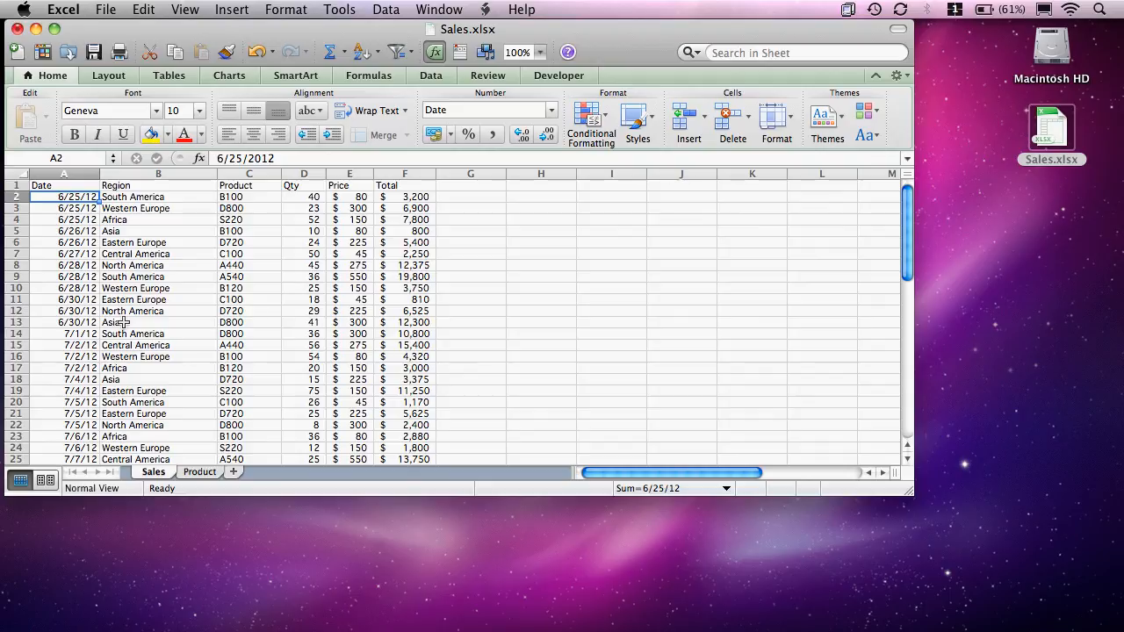
left_click(94, 52)
left_click(64, 9)
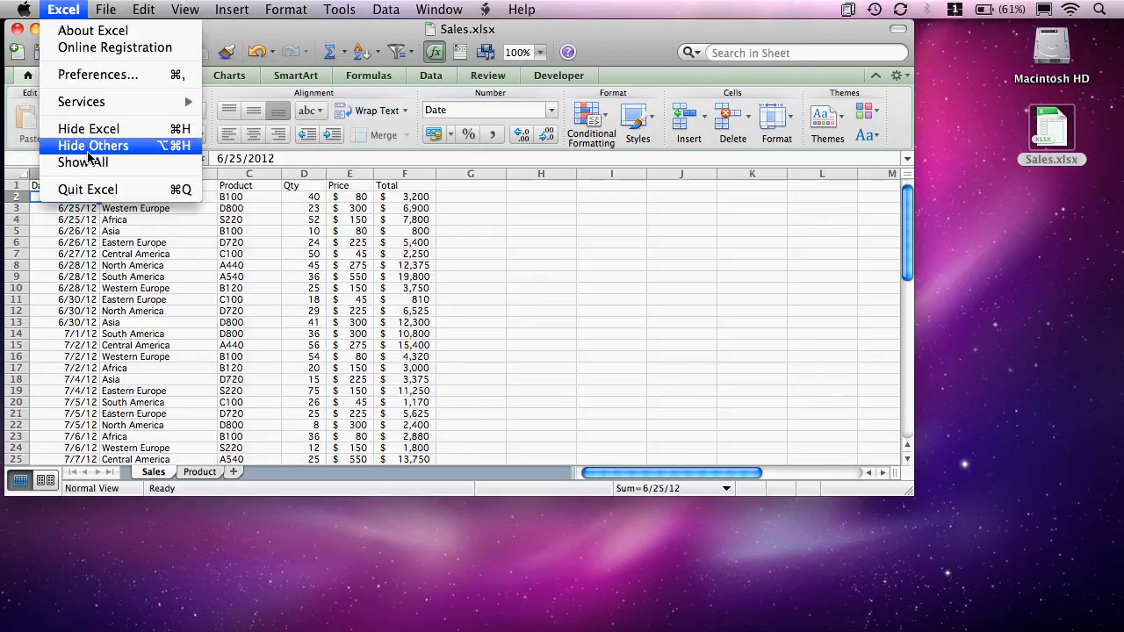
left_click(105, 189)
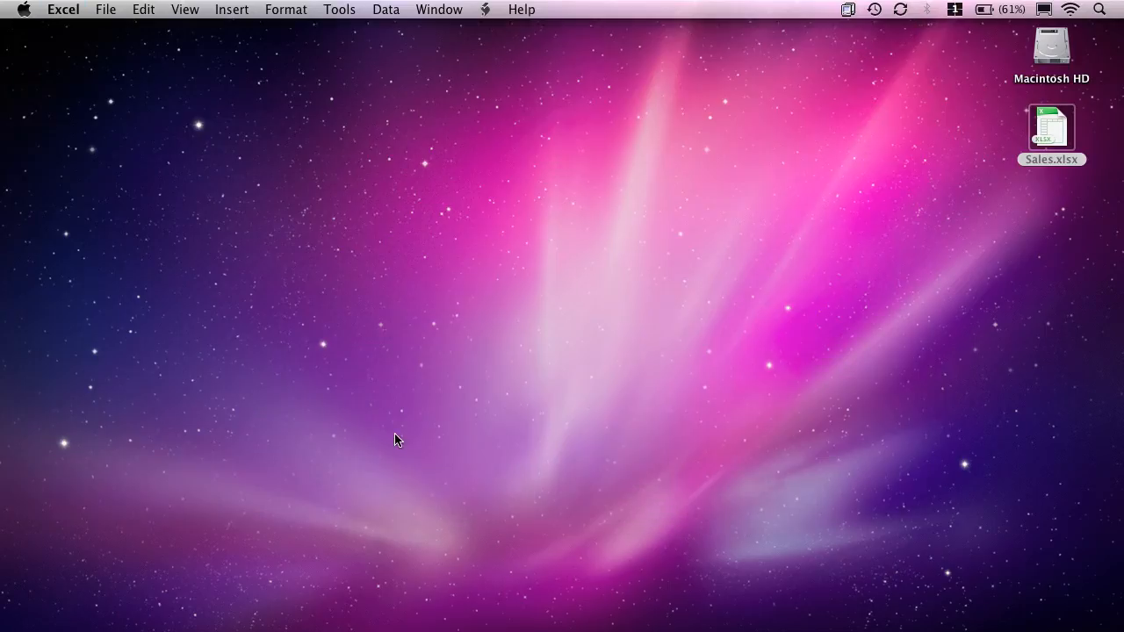
Switch to FileMaker Pro and open Sales.xlsx from the Desktop, showing only Excel Workbooks (.xlsx) files.
left_click(539, 631)
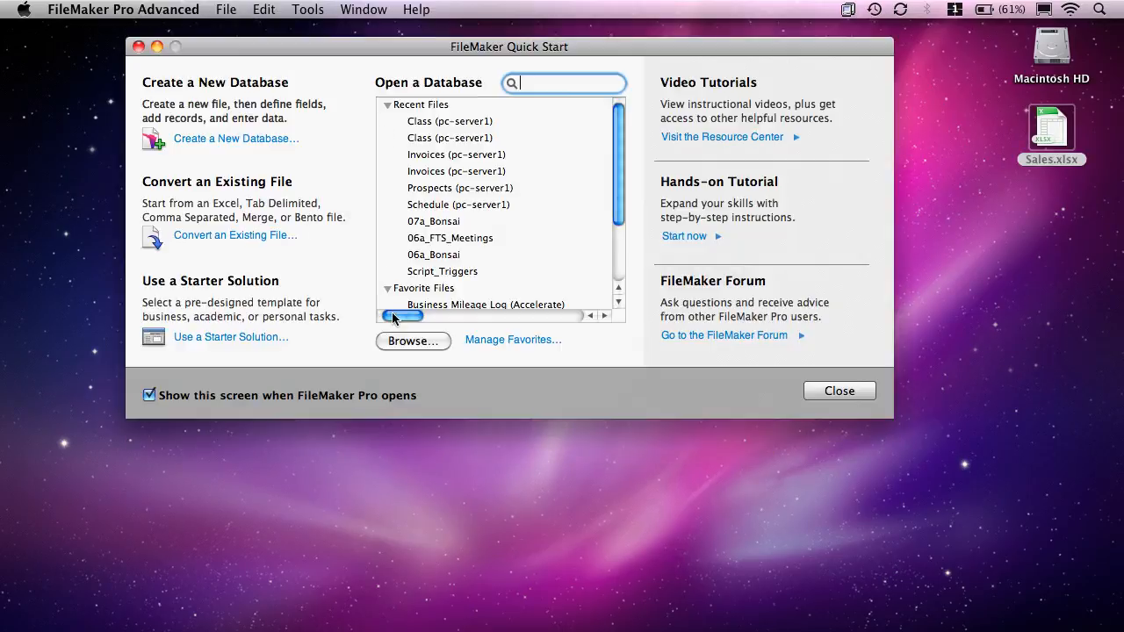
left_click(398, 341)
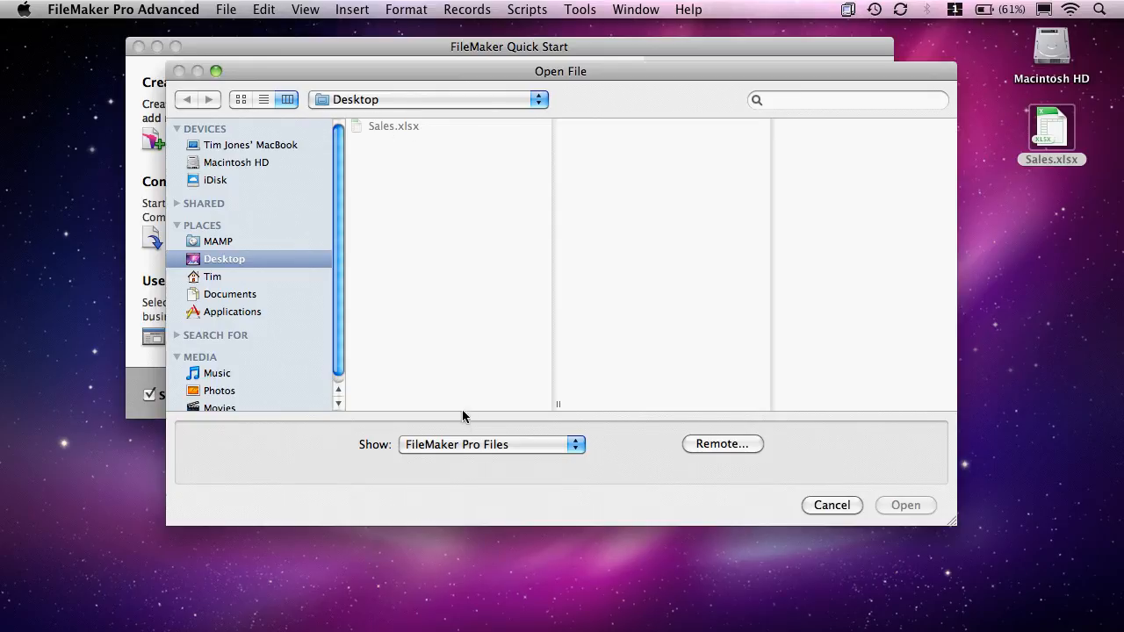
left_click(468, 445)
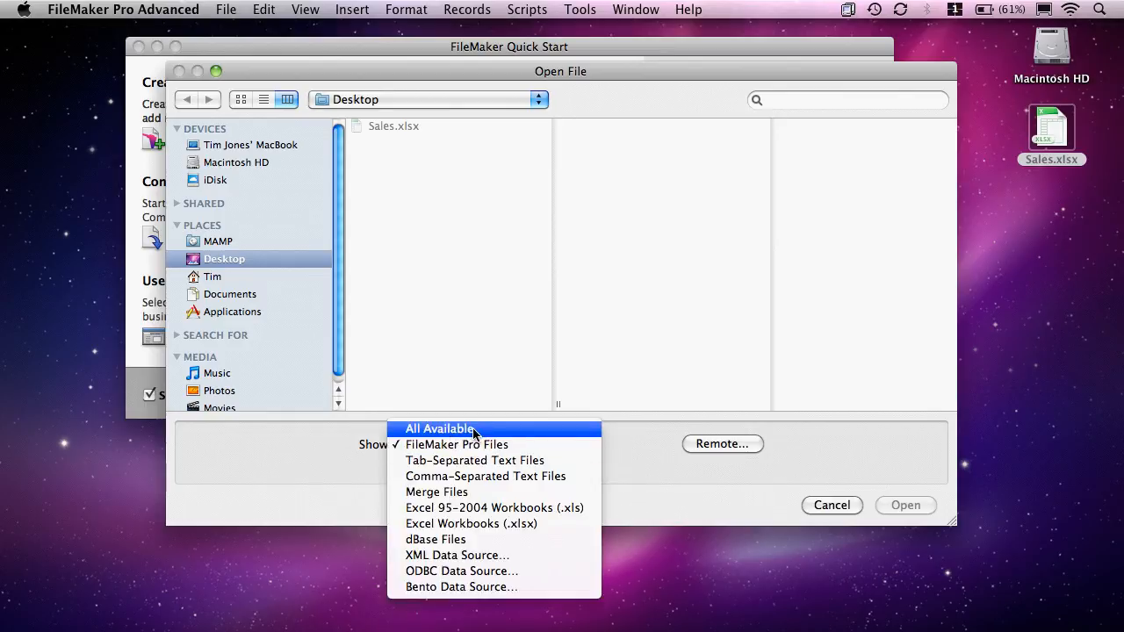
left_click(497, 525)
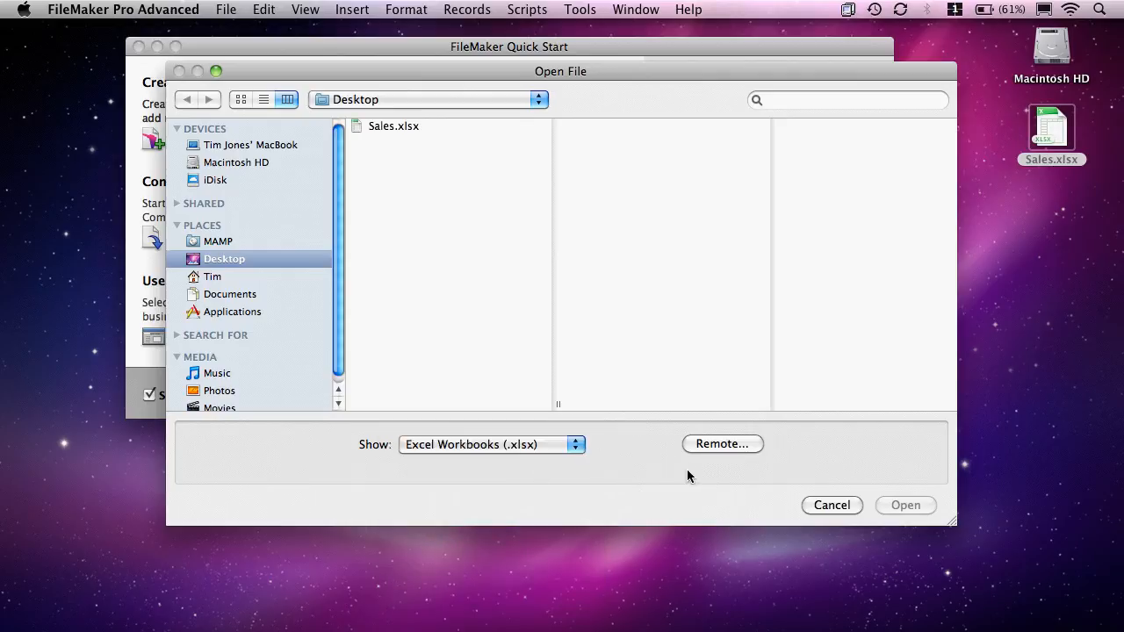
left_click(405, 129)
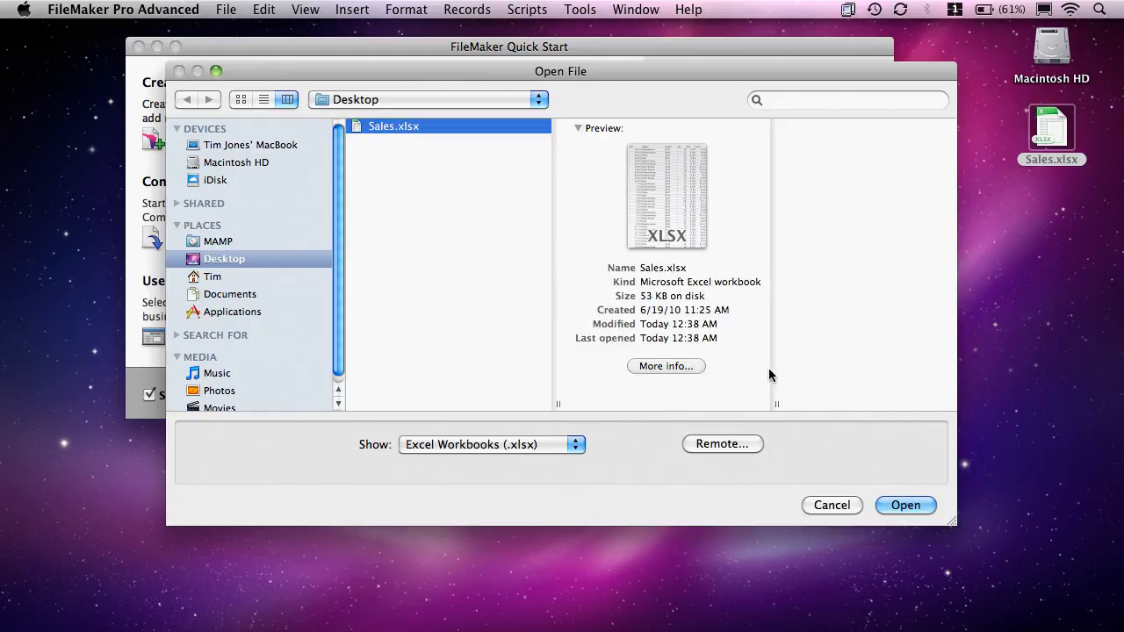
left_click(908, 505)
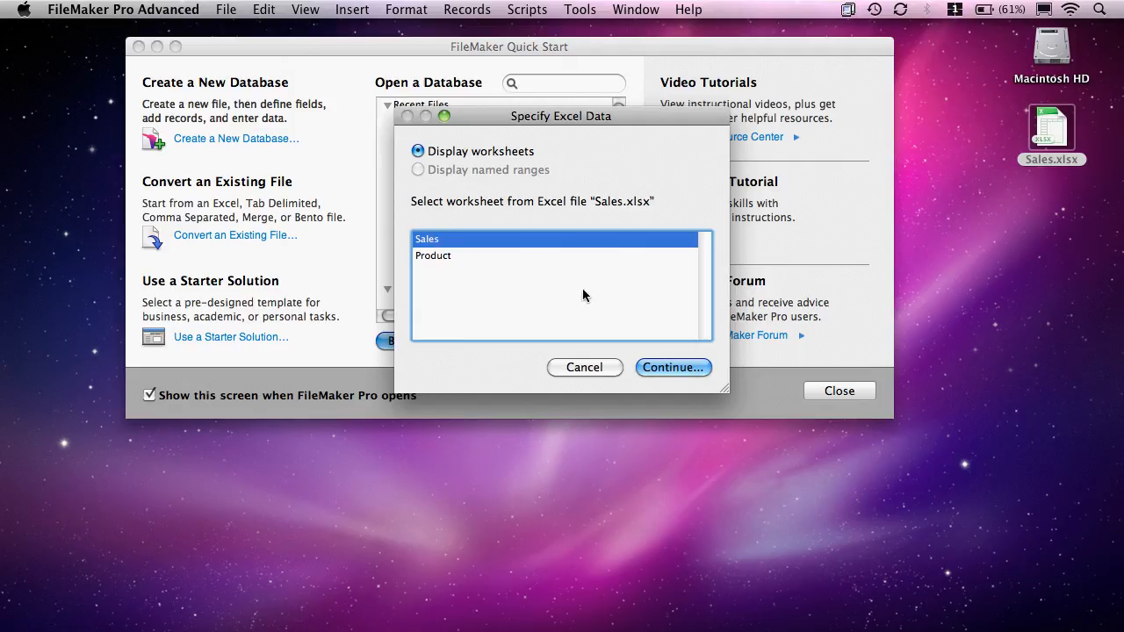
Convert the Sales worksheet, using its first row as field names.
left_click(668, 368)
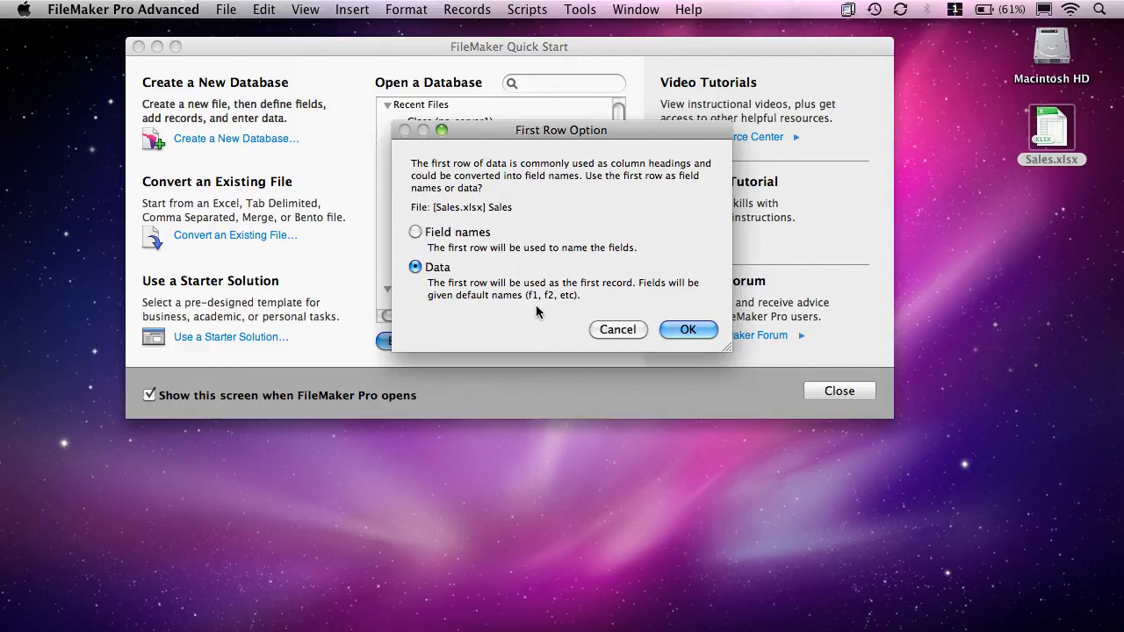
left_click(417, 233)
left_click(682, 330)
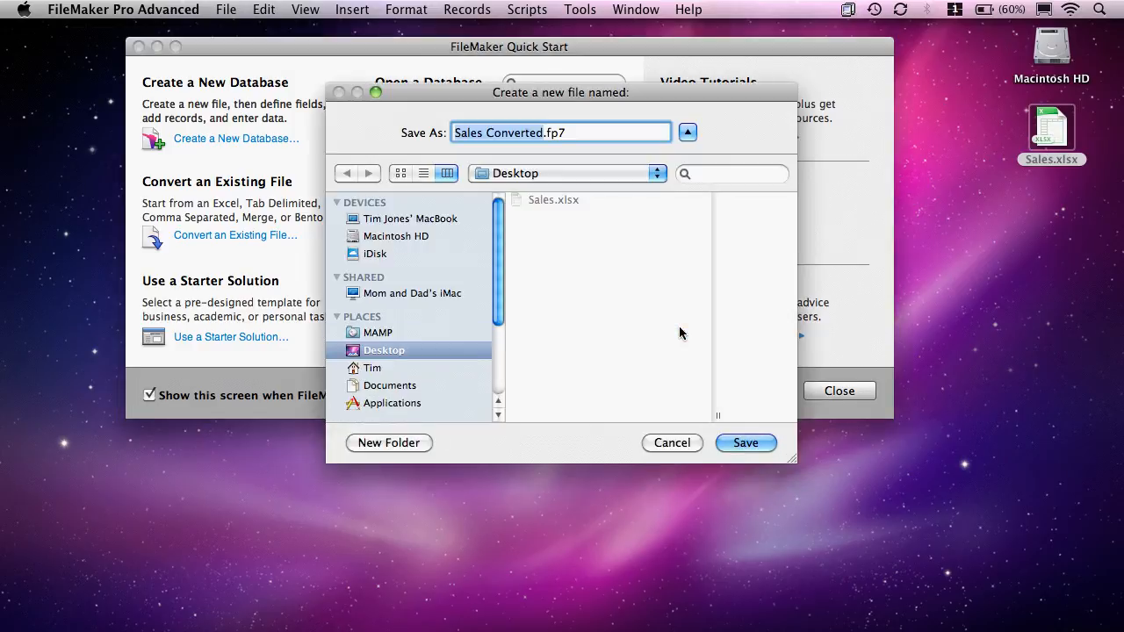
Name the new database file Sales.fp7 and save it on the Desktop.
left_click(543, 132)
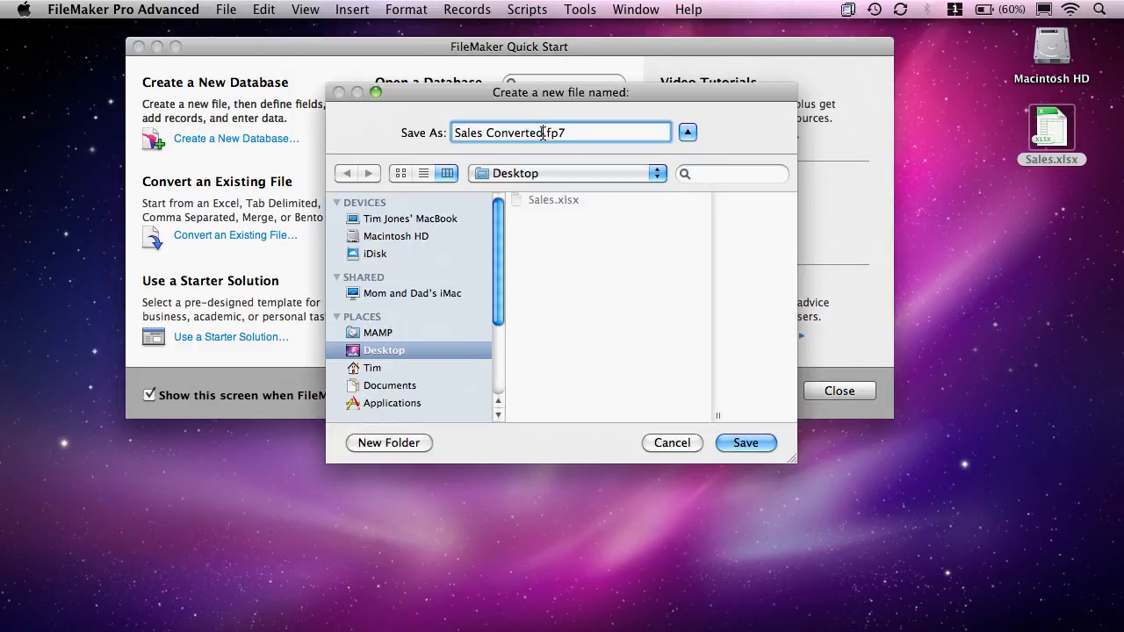
key("BackSpace")
key("BackSpace")
key("BackSpace")
key("BackSpace")
key("BackSpace")
key("BackSpace")
key("BackSpace")
key("BackSpace")
key("BackSpace")
key("BackSpace")
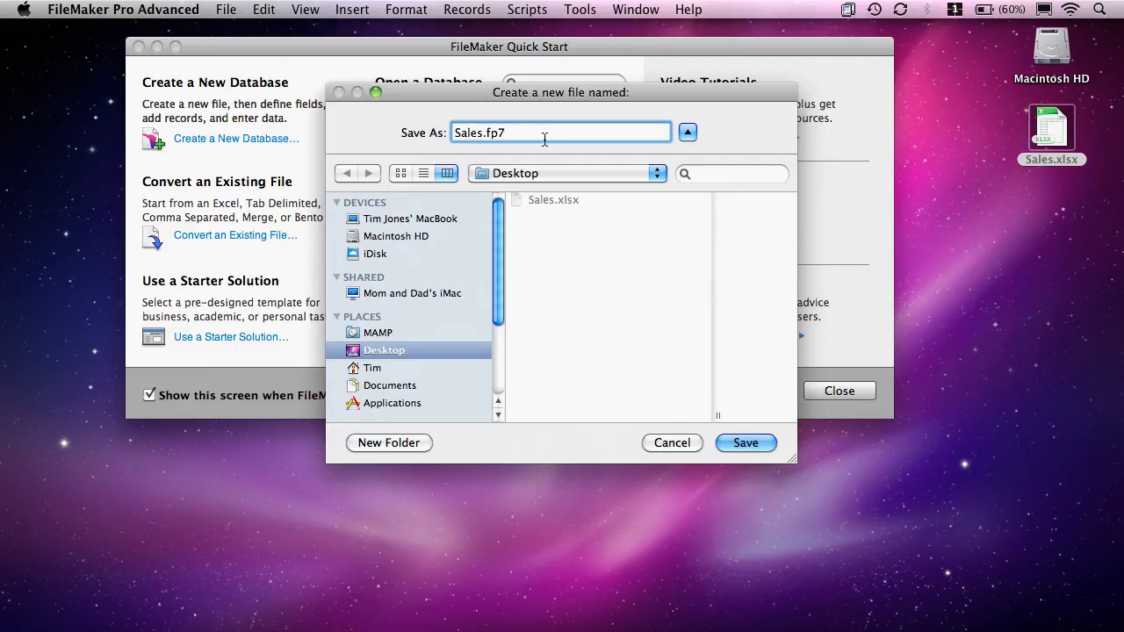
left_click(745, 444)
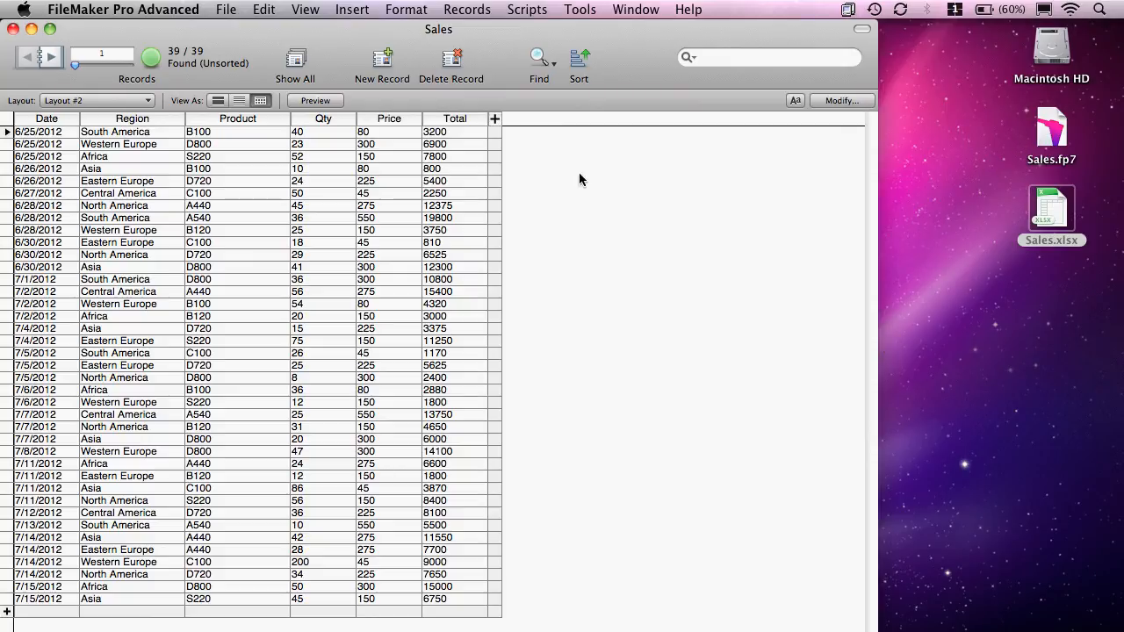
Open the database's field definitions for the Sales table.
left_click(221, 7)
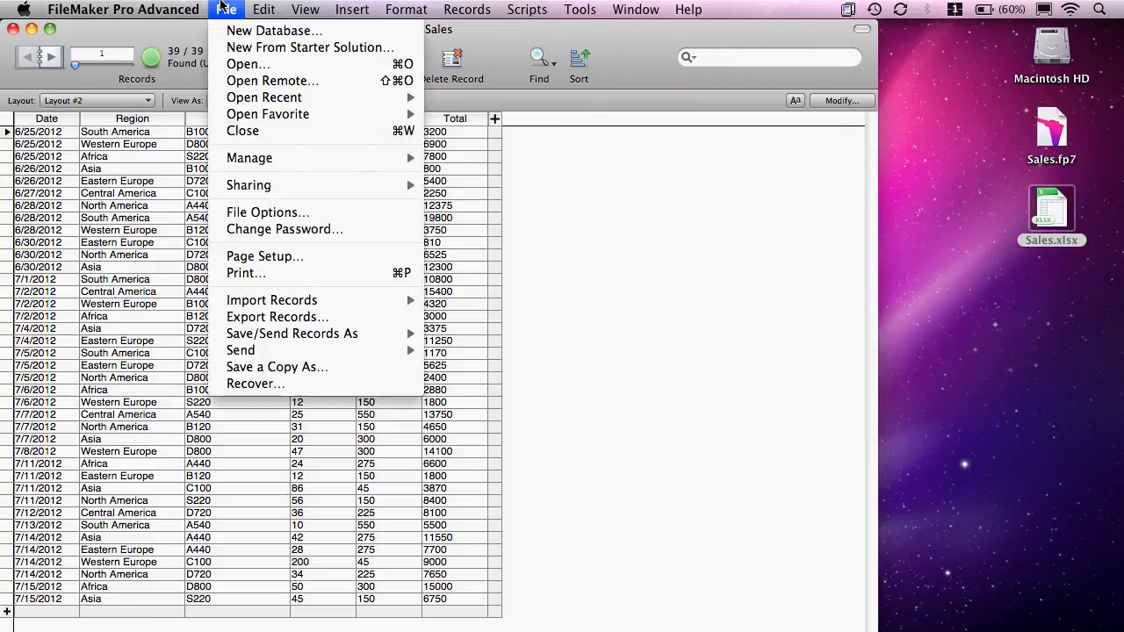
mouse_move(251, 158)
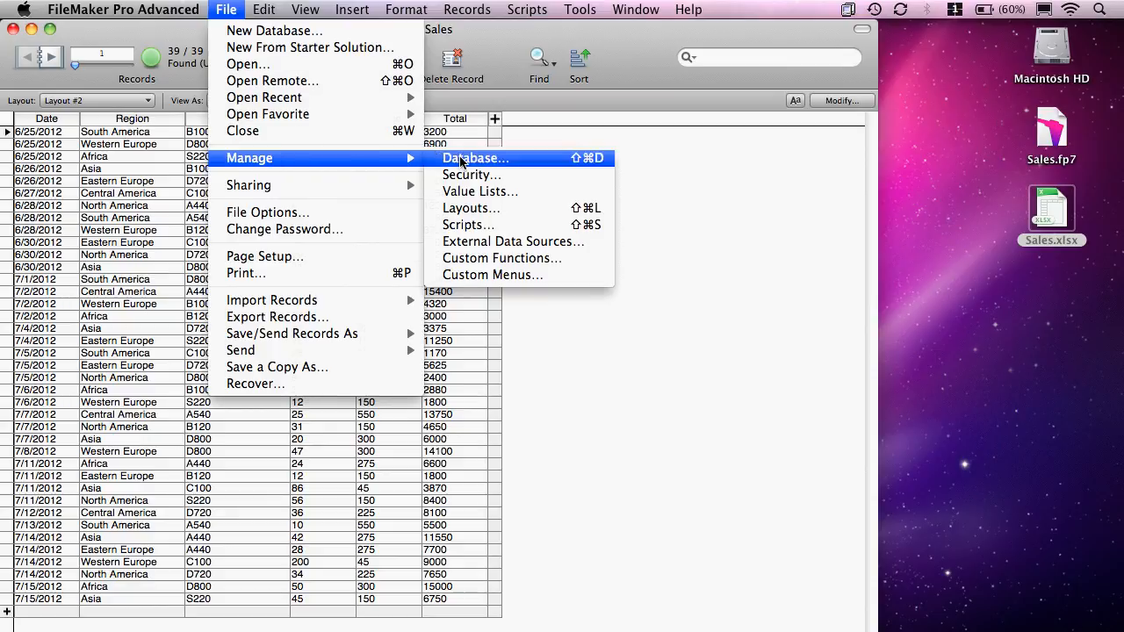
left_click(459, 156)
left_click(400, 122)
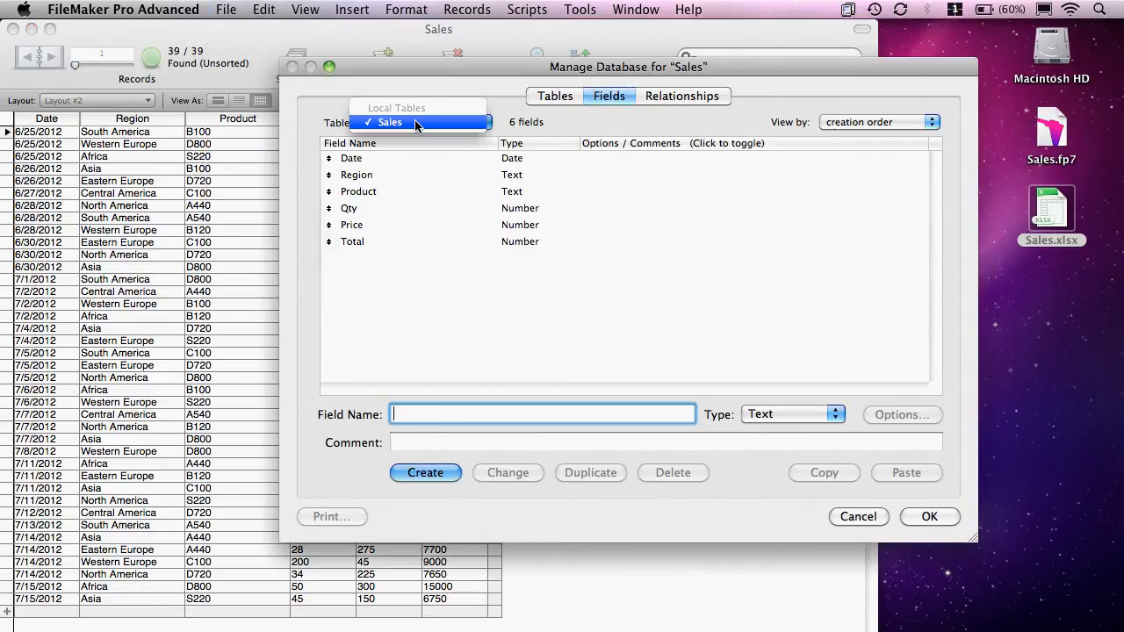
left_click(409, 122)
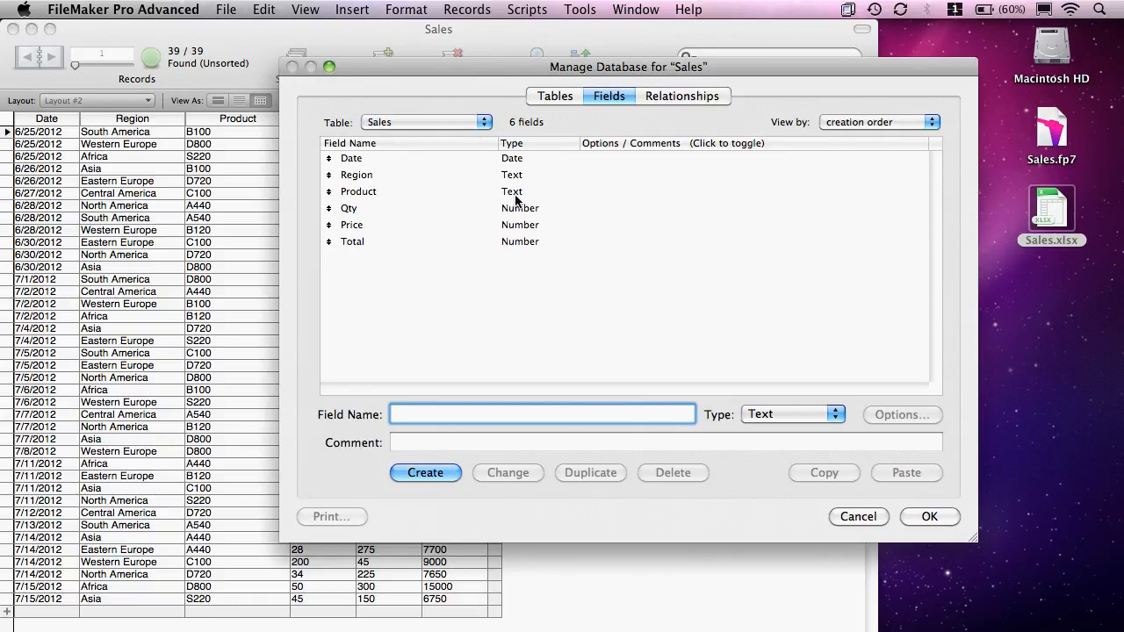
Change the Total field's type to Calculation and accept replacing its existing data.
left_click(516, 241)
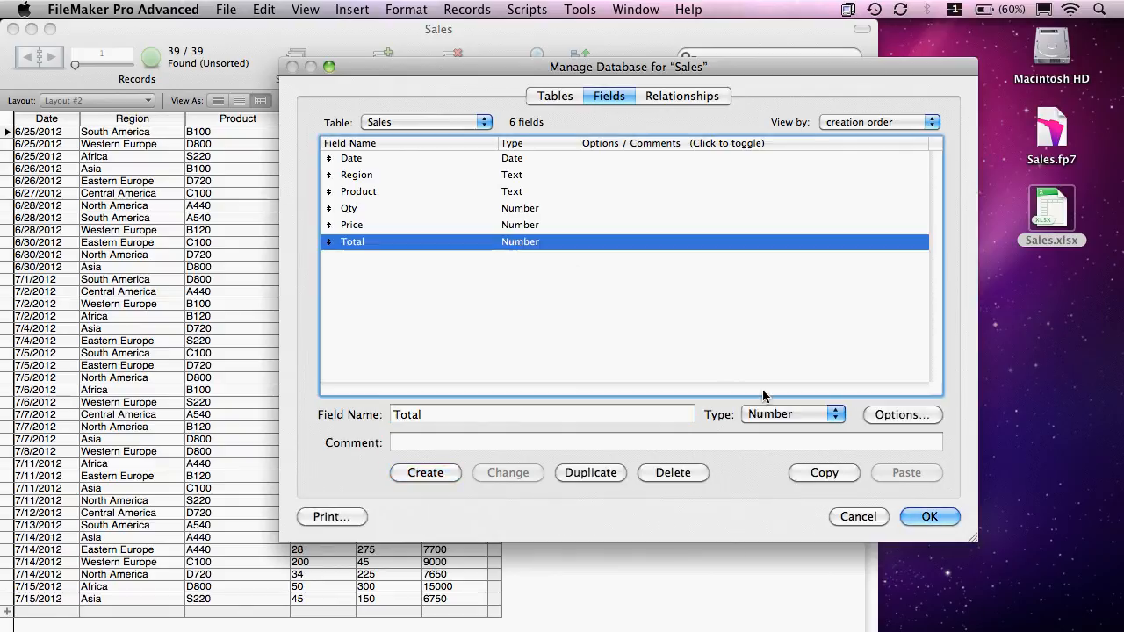
left_click(778, 416)
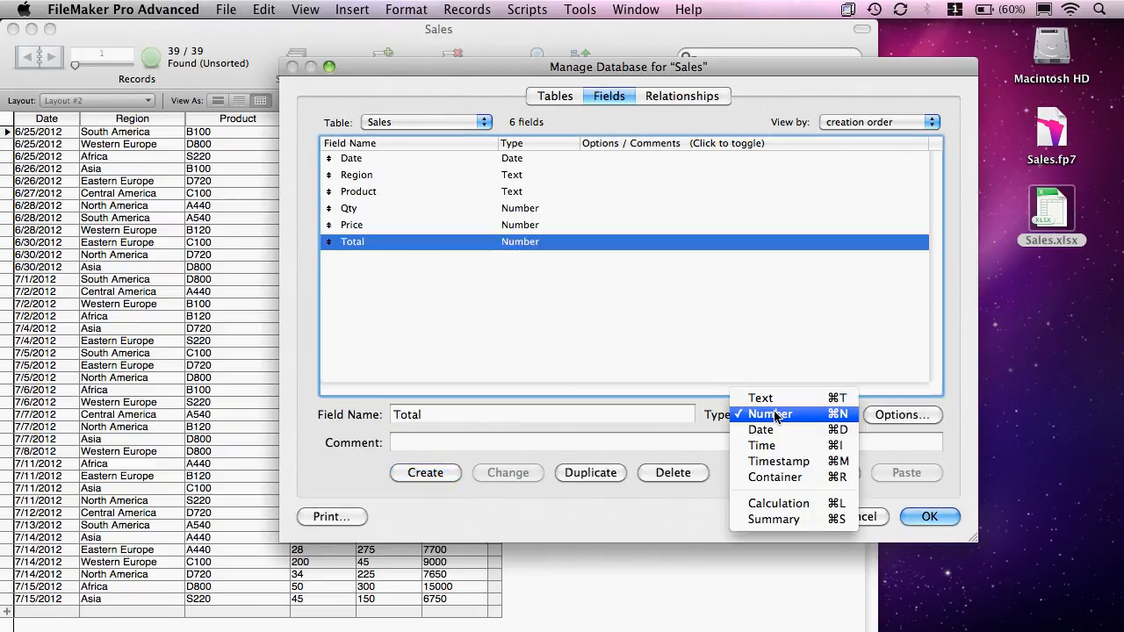
left_click(773, 506)
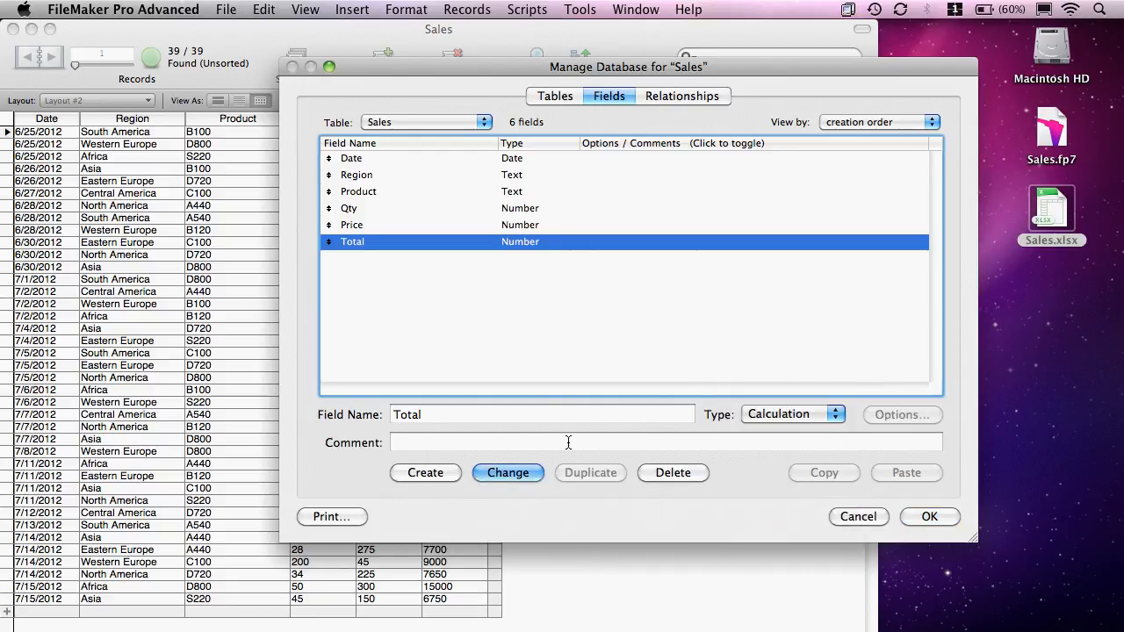
left_click(516, 473)
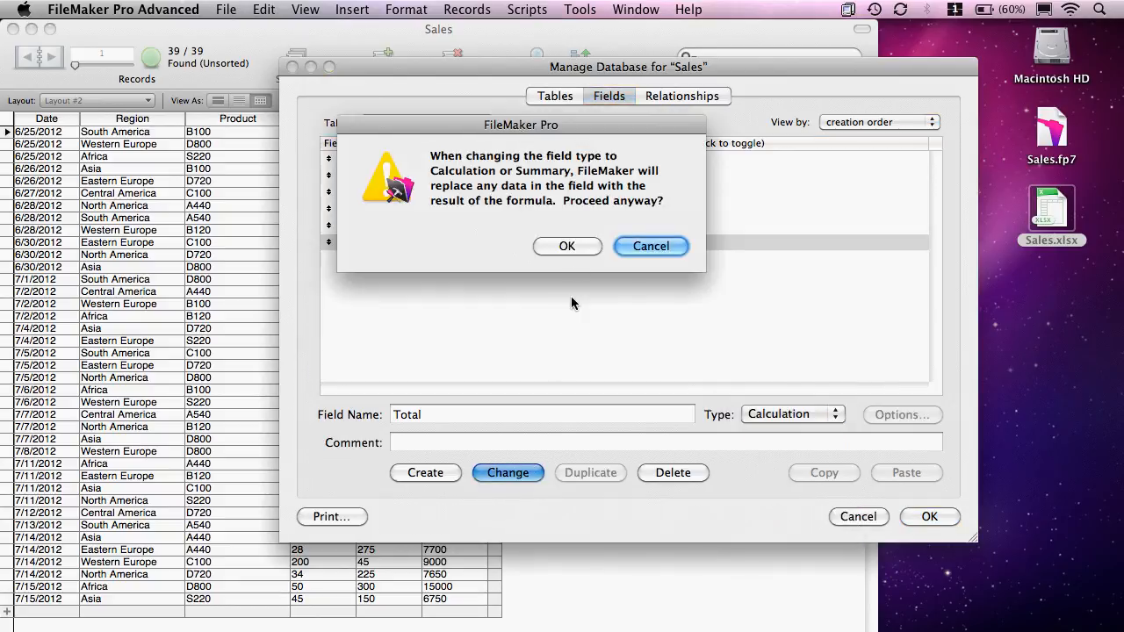
left_click(562, 247)
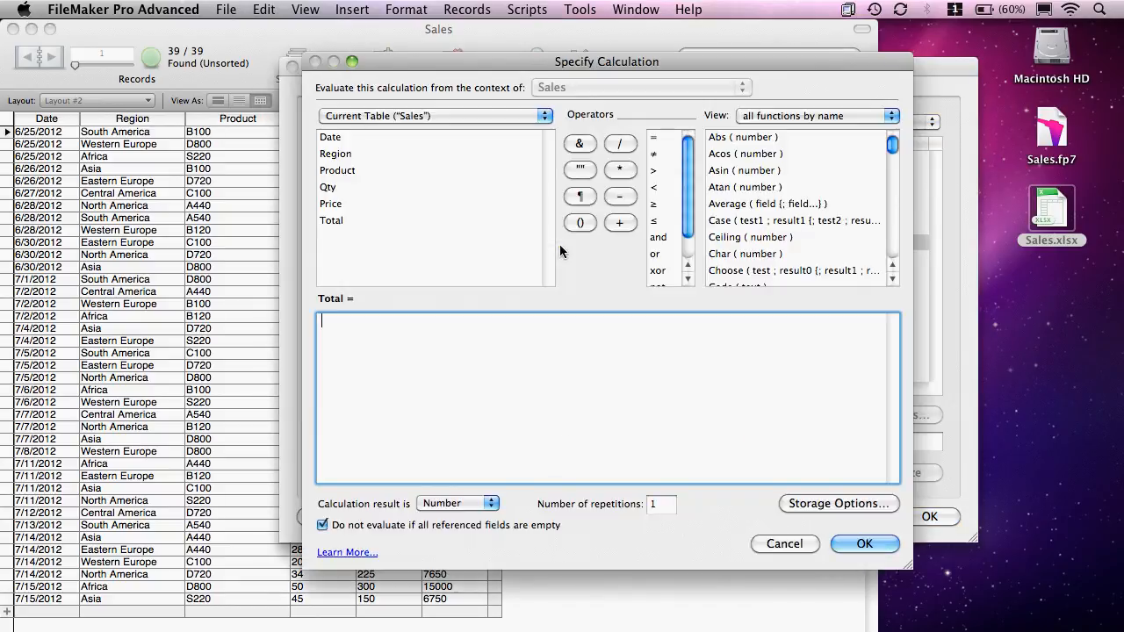
Define the Total field's calculation as Qty * Price and save the database's field definitions.
double_click(331, 188)
left_click(620, 169)
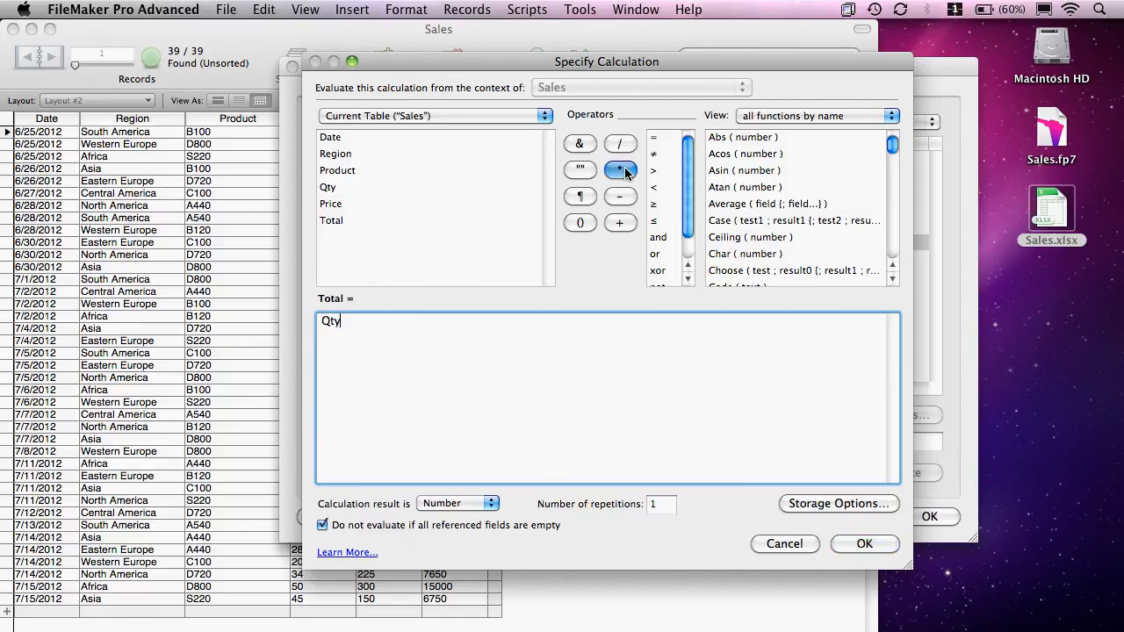
left_click(339, 206)
double_click(339, 206)
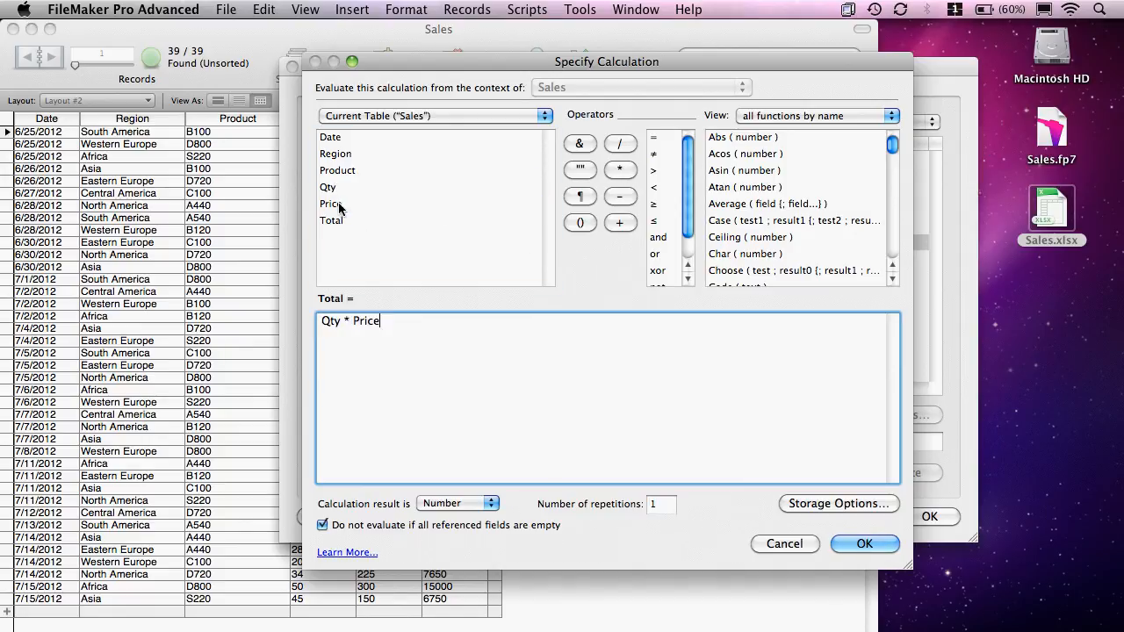
left_click(856, 543)
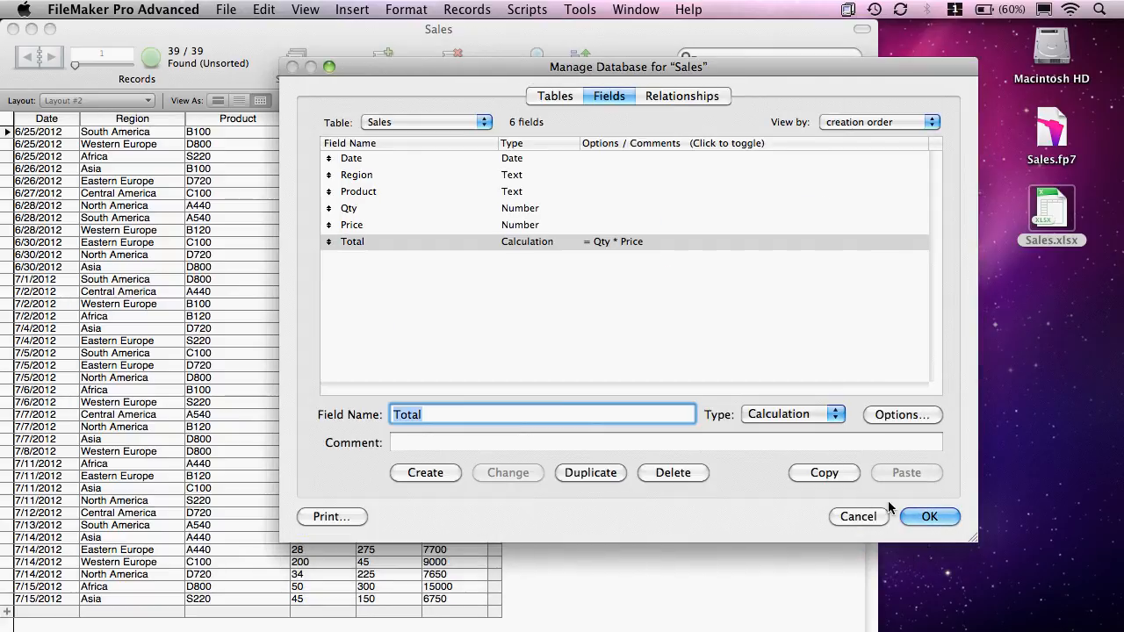
left_click(918, 517)
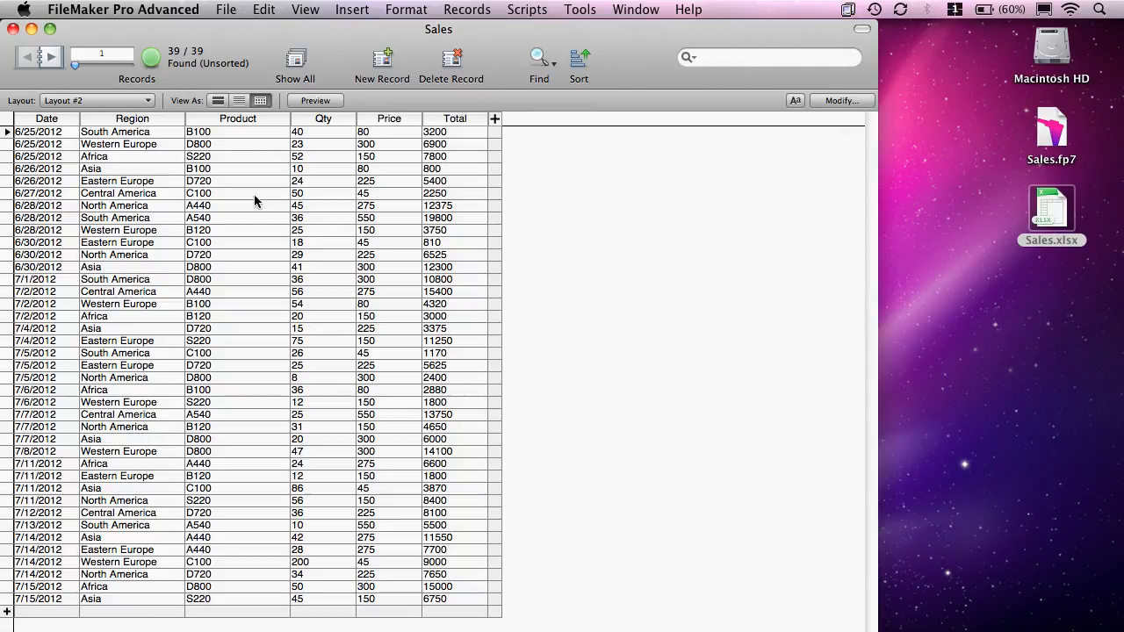
Sort the records by Product and again by Region, and move the Region column directly after Product.
left_click(239, 118)
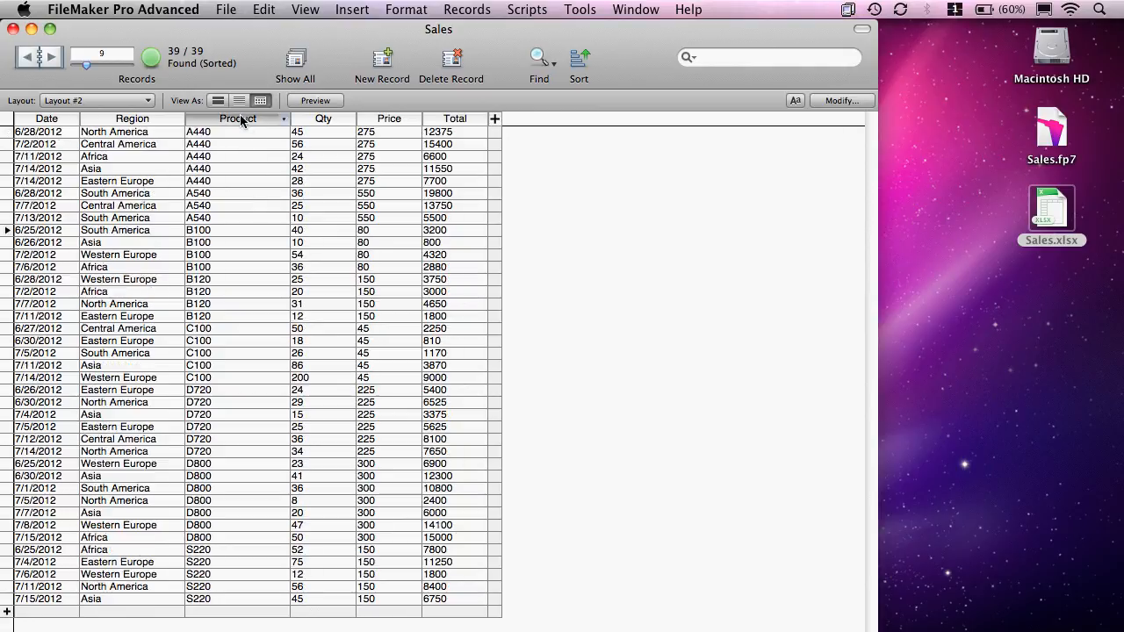
left_click(134, 120)
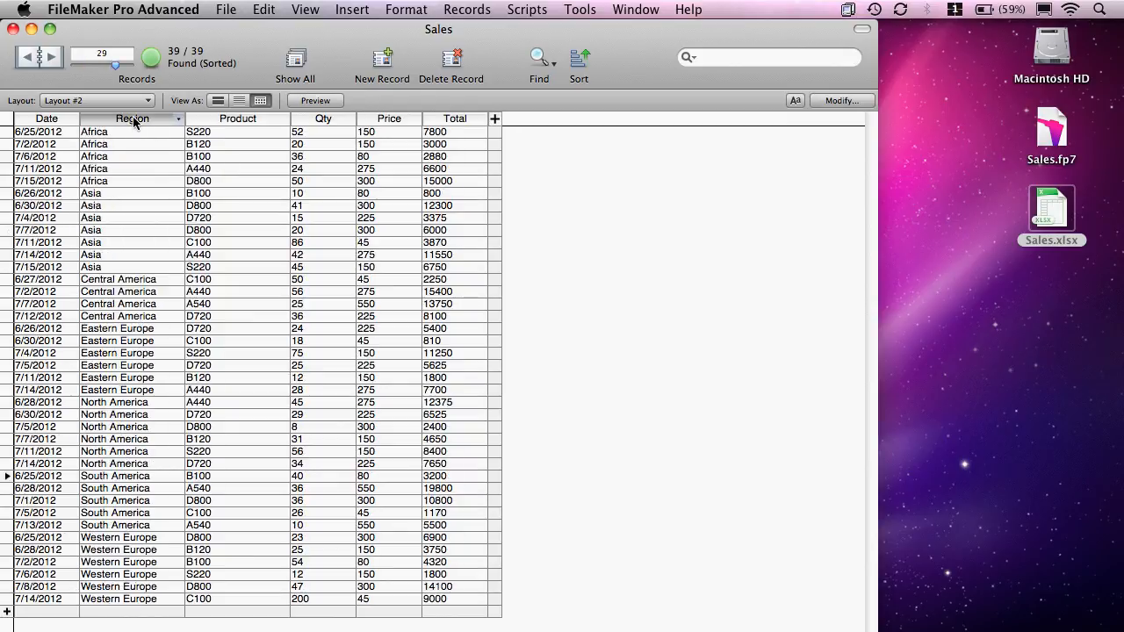
left_click_drag(135, 121, 285, 125)
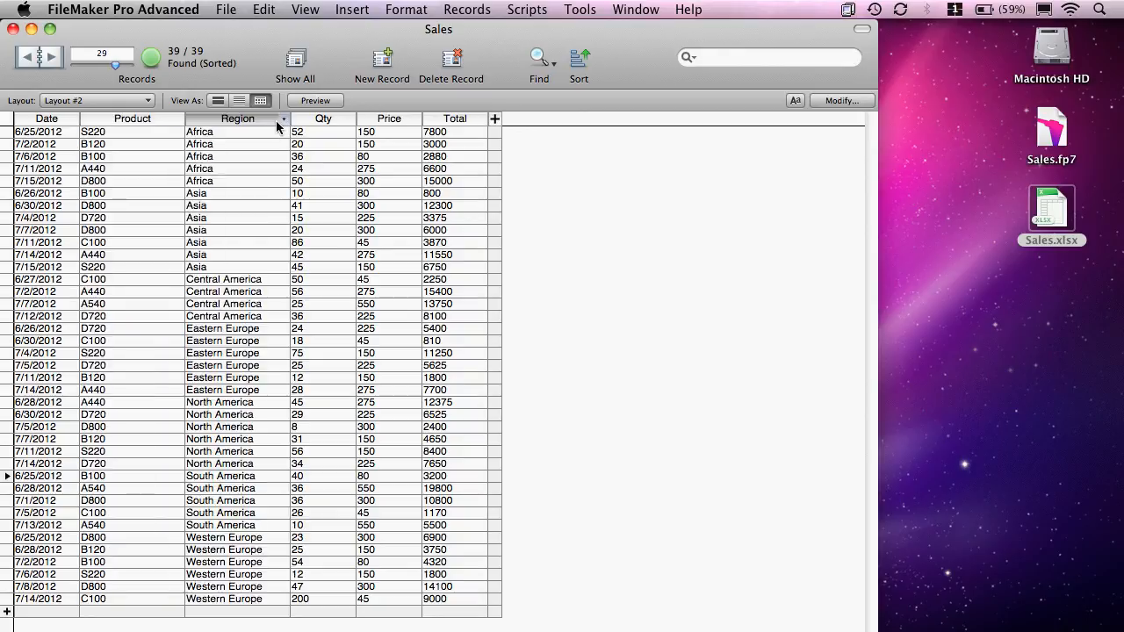
Switch to Layout #1 and browse forward three records in the form view.
left_click(107, 103)
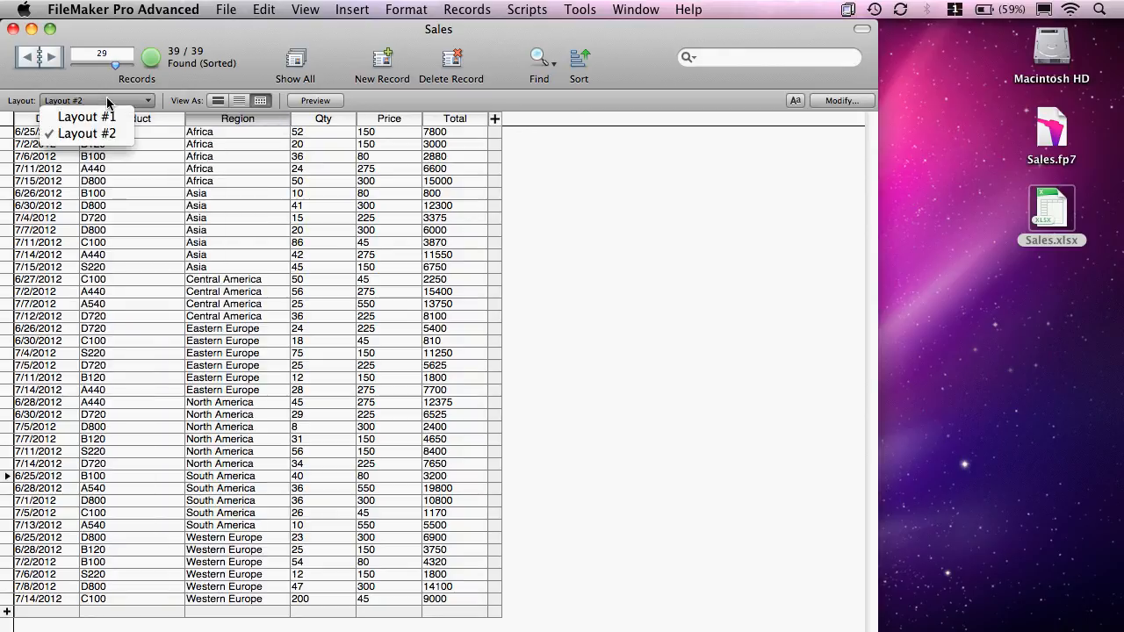
left_click(80, 122)
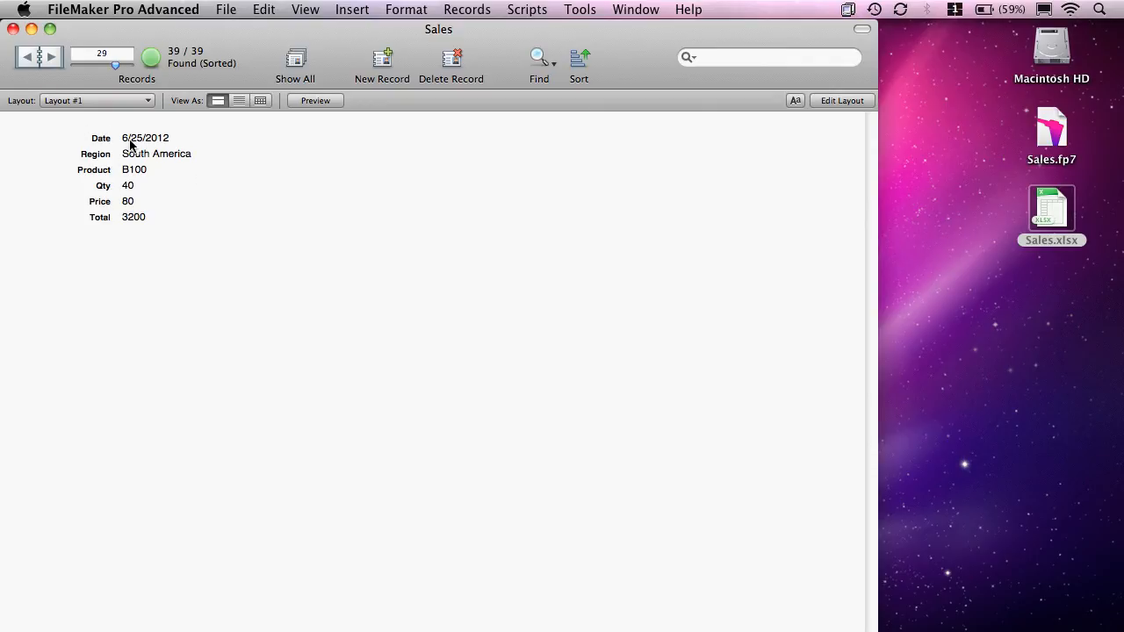
left_click(53, 59)
left_click(53, 59)
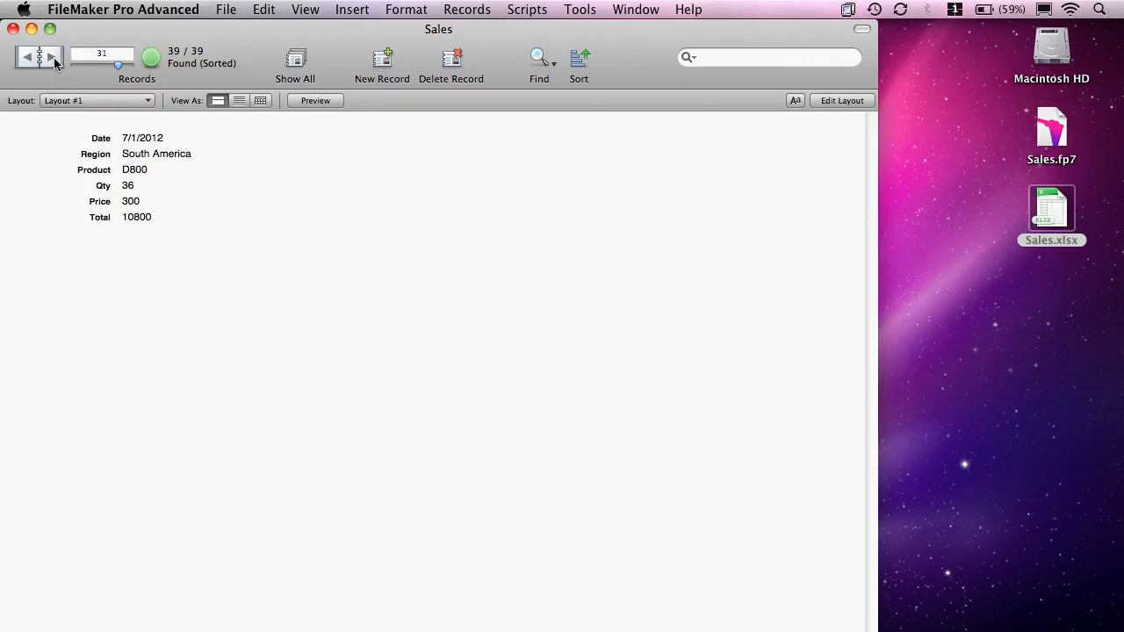
left_click(54, 60)
Start a record import from Sales.xlsx on the Desktop, showing only Excel Workbooks (.xlsx), and choose its Product worksheet as the source.
left_click(227, 10)
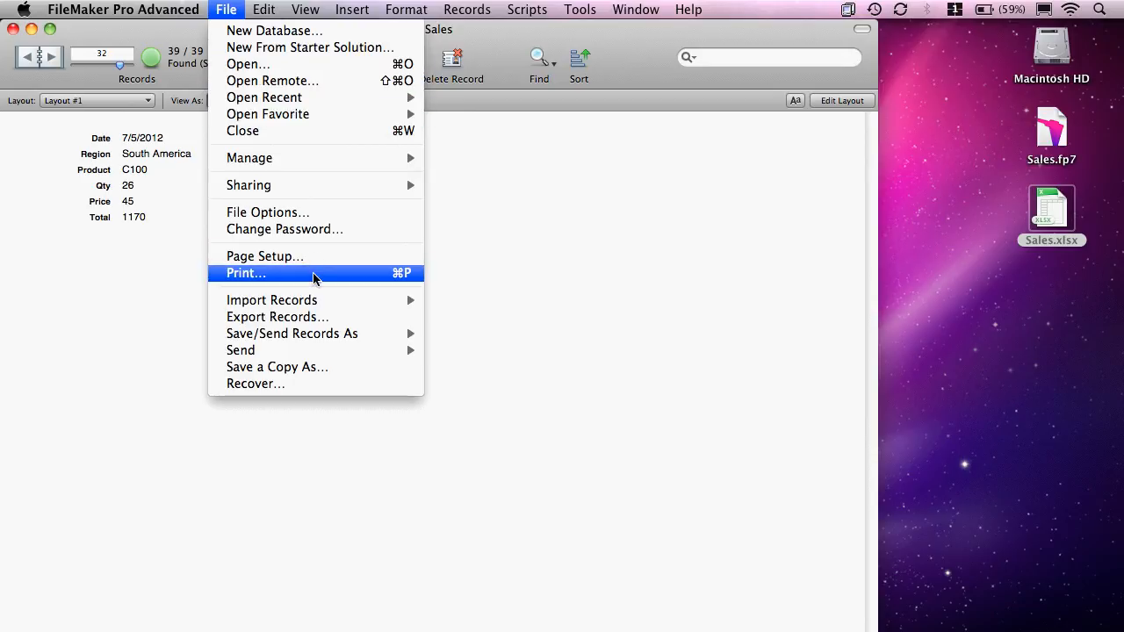
mouse_move(333, 303)
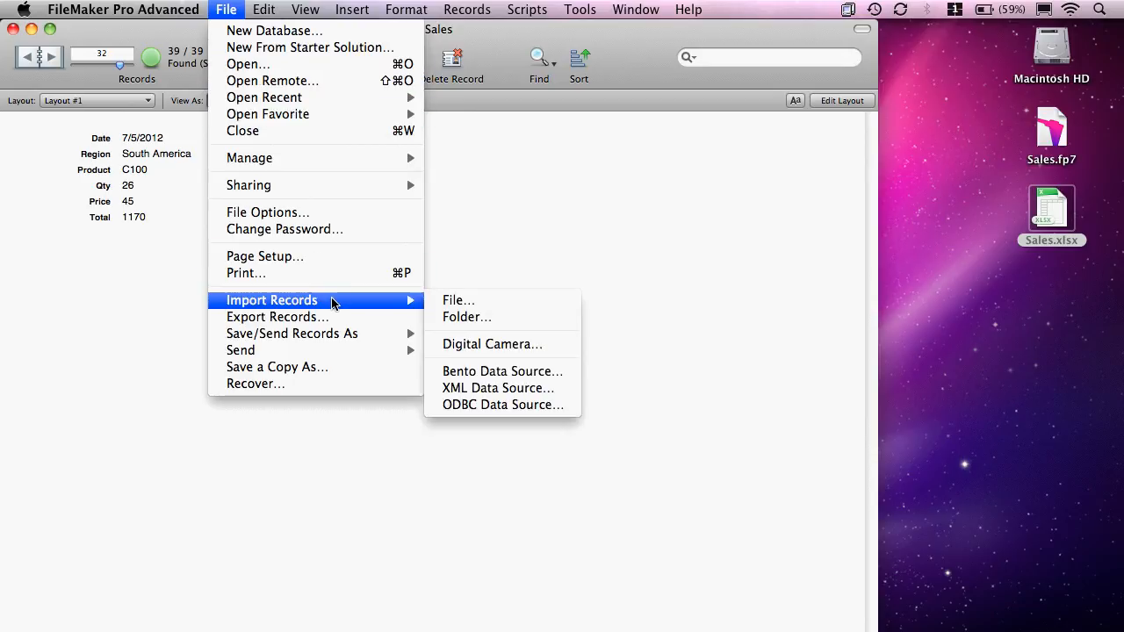
left_click(466, 303)
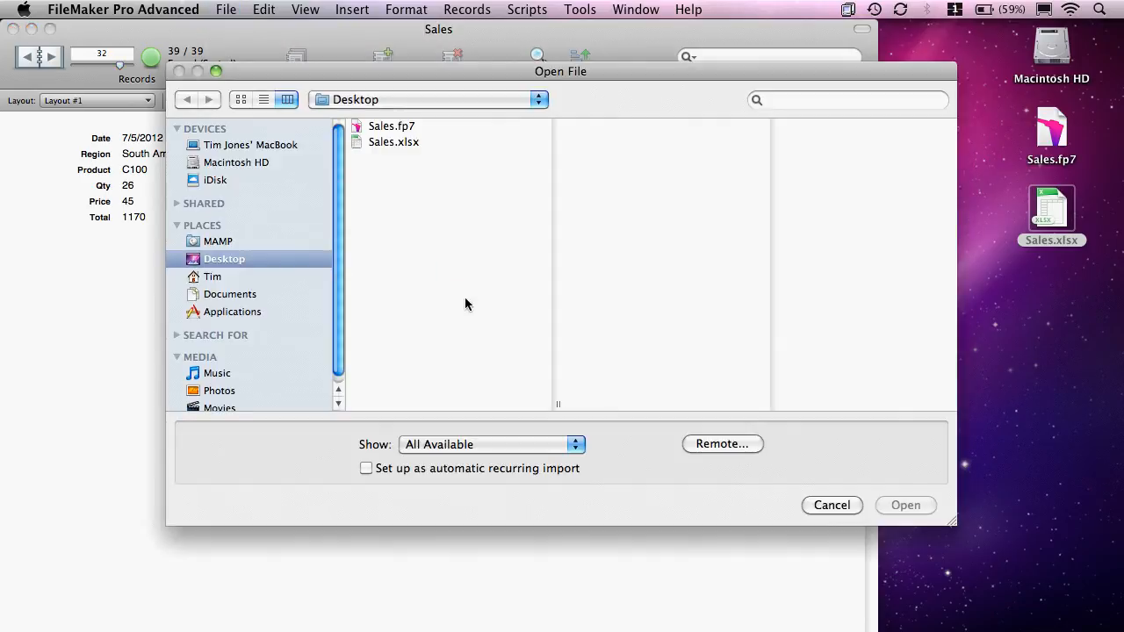
left_click(470, 443)
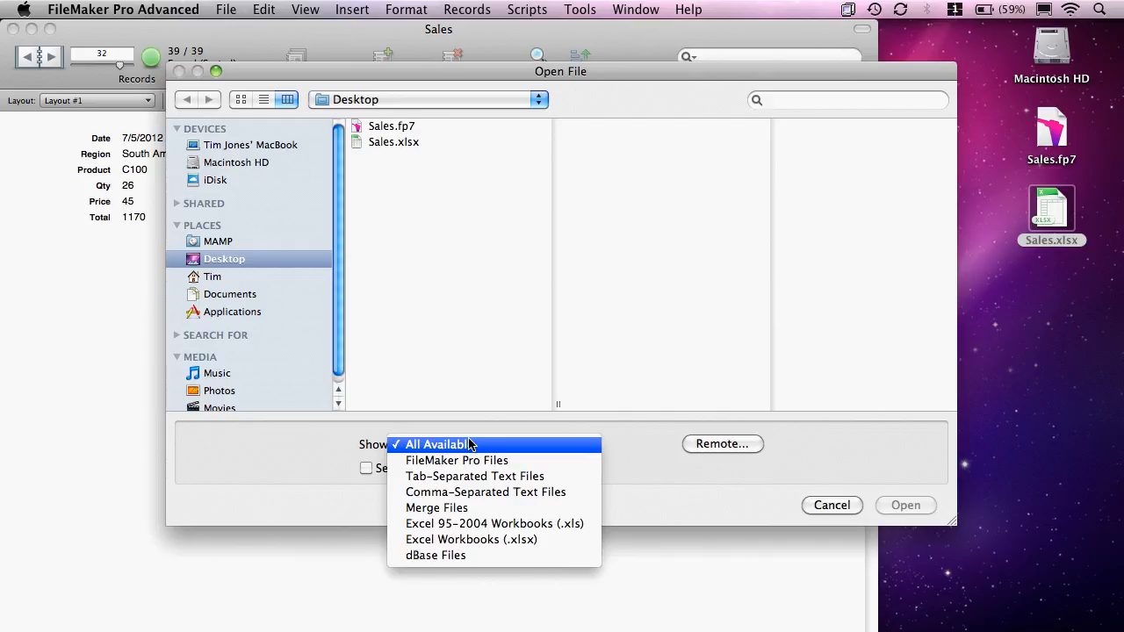
left_click(471, 542)
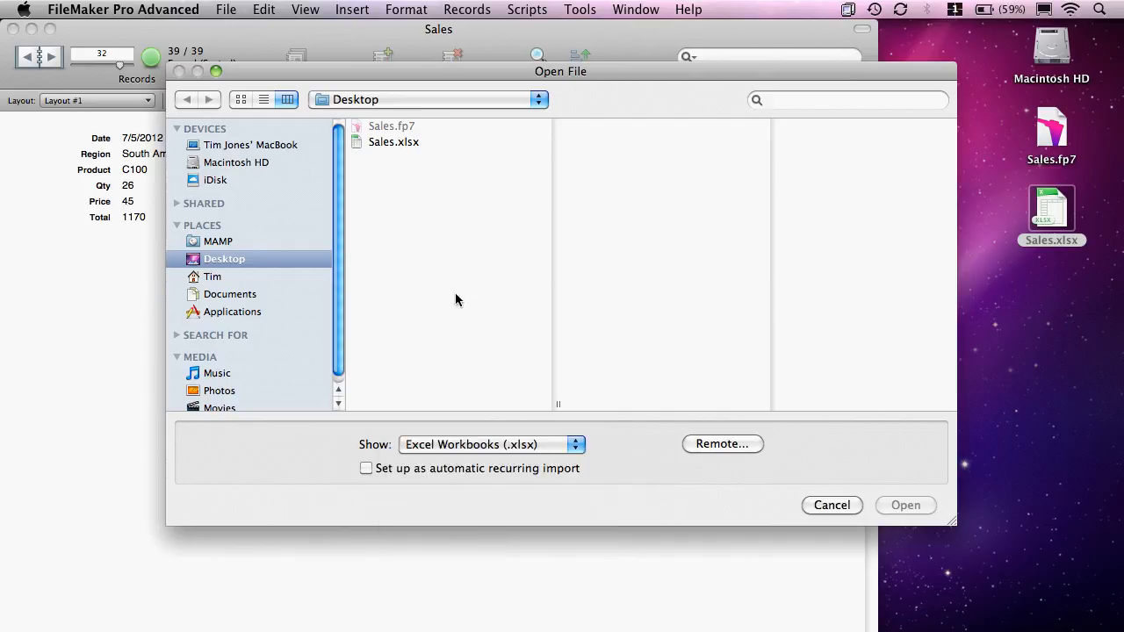
left_click(388, 146)
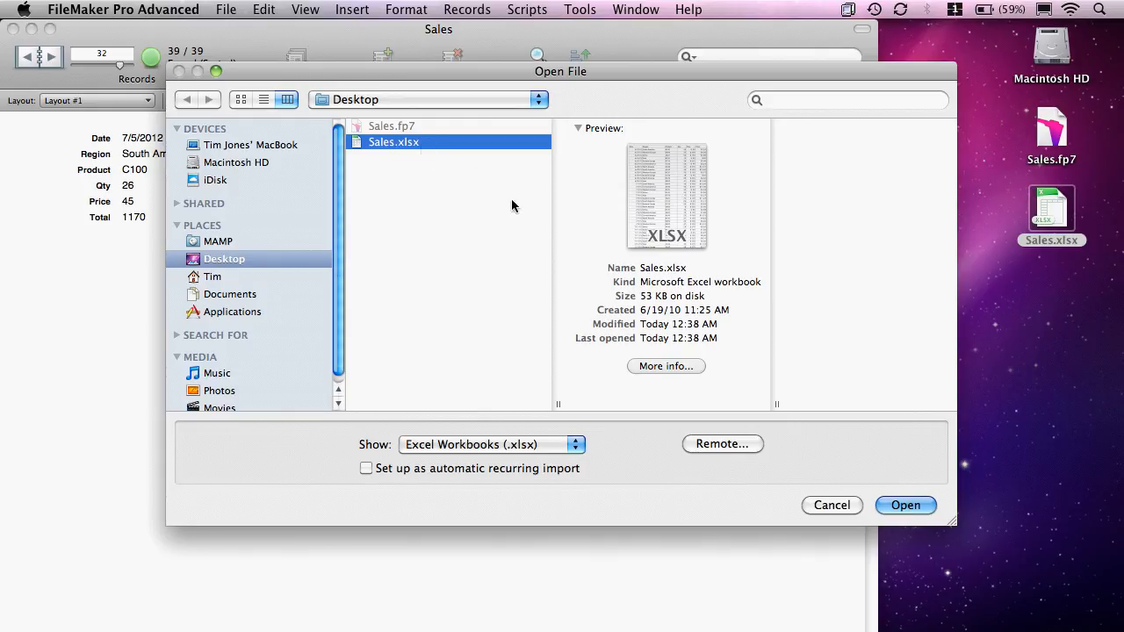
left_click(908, 511)
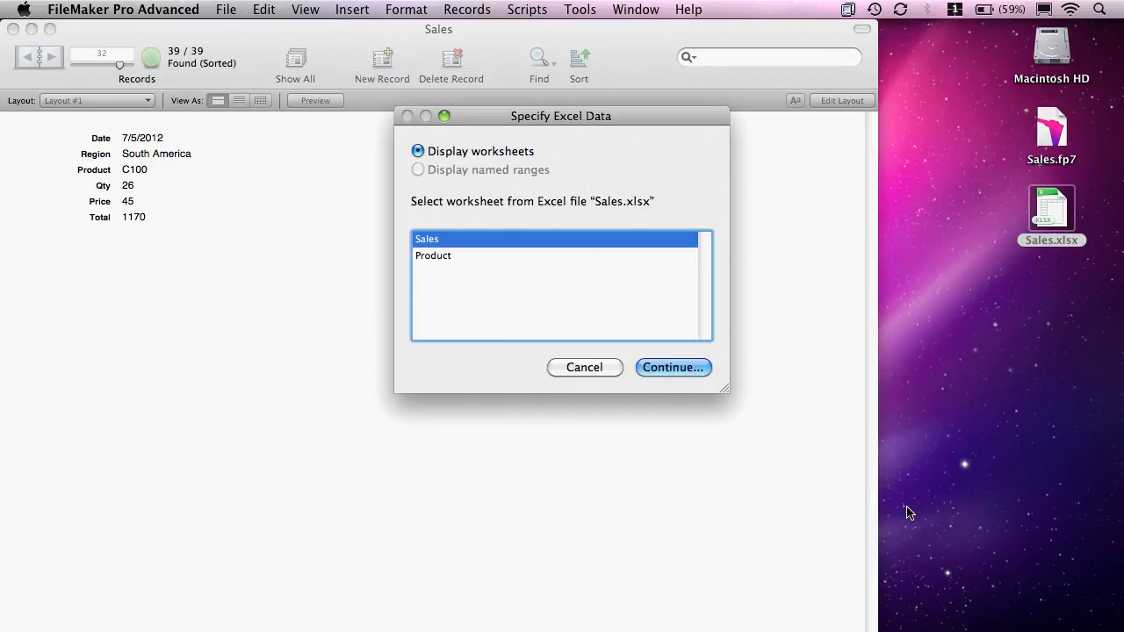
left_click(438, 258)
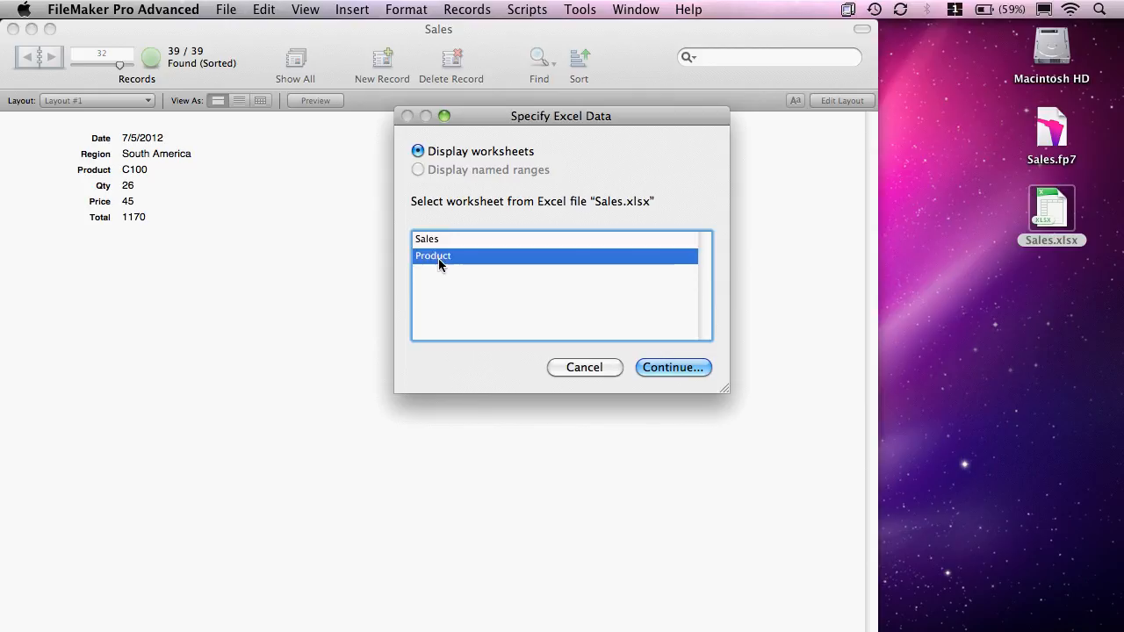
left_click(650, 367)
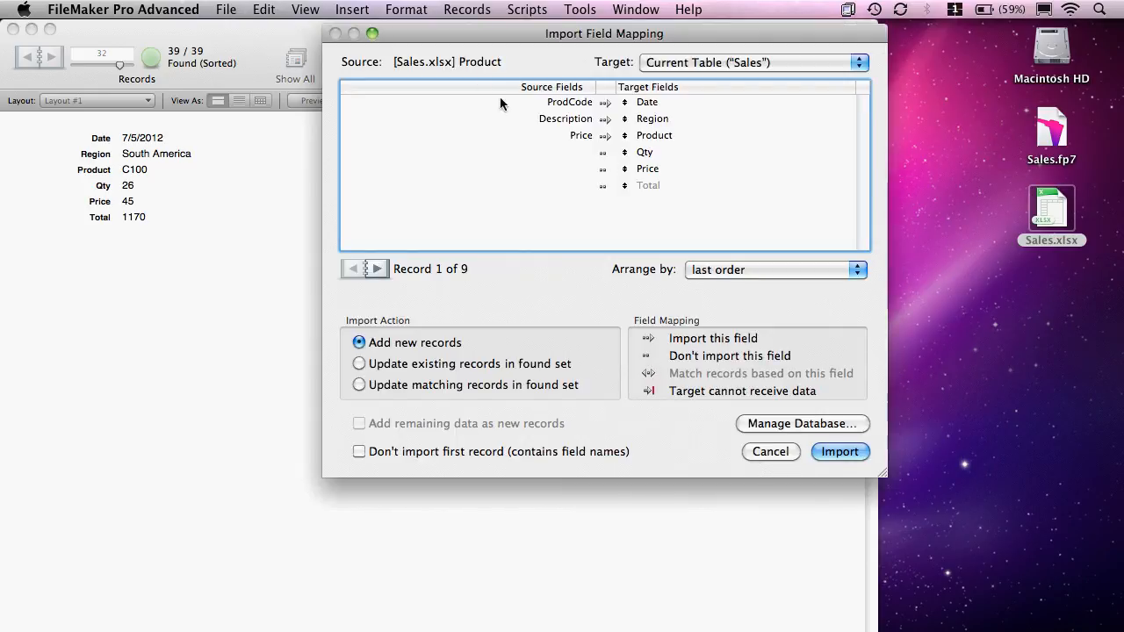
Import the Product data into a new table, excluding the first record because it contains field names, and dismiss the import summary.
left_click(723, 64)
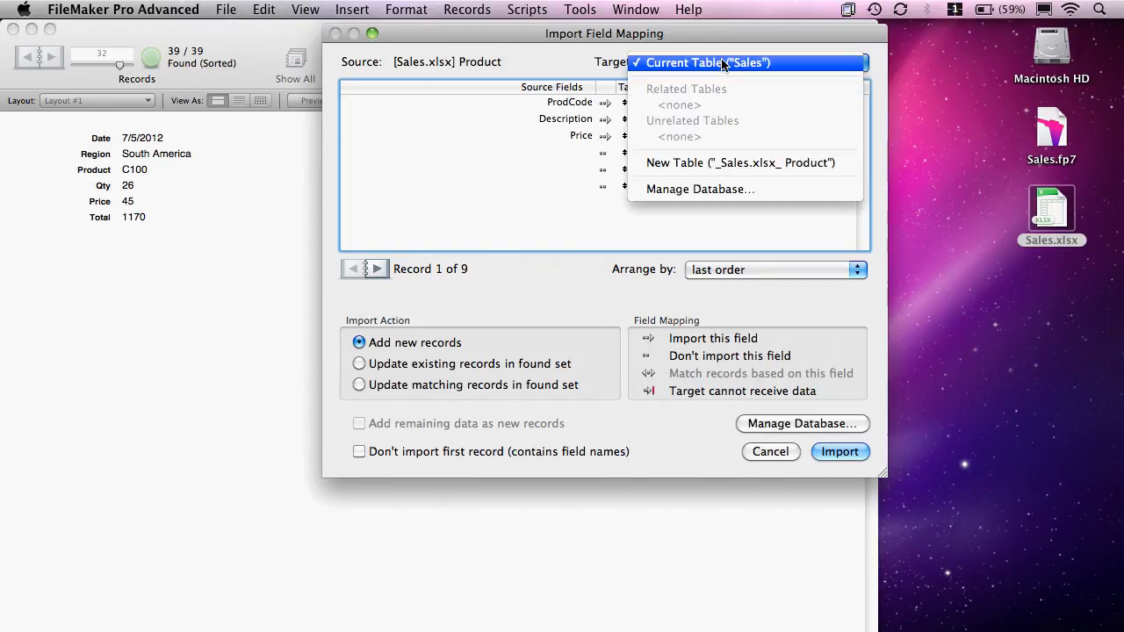
left_click(747, 163)
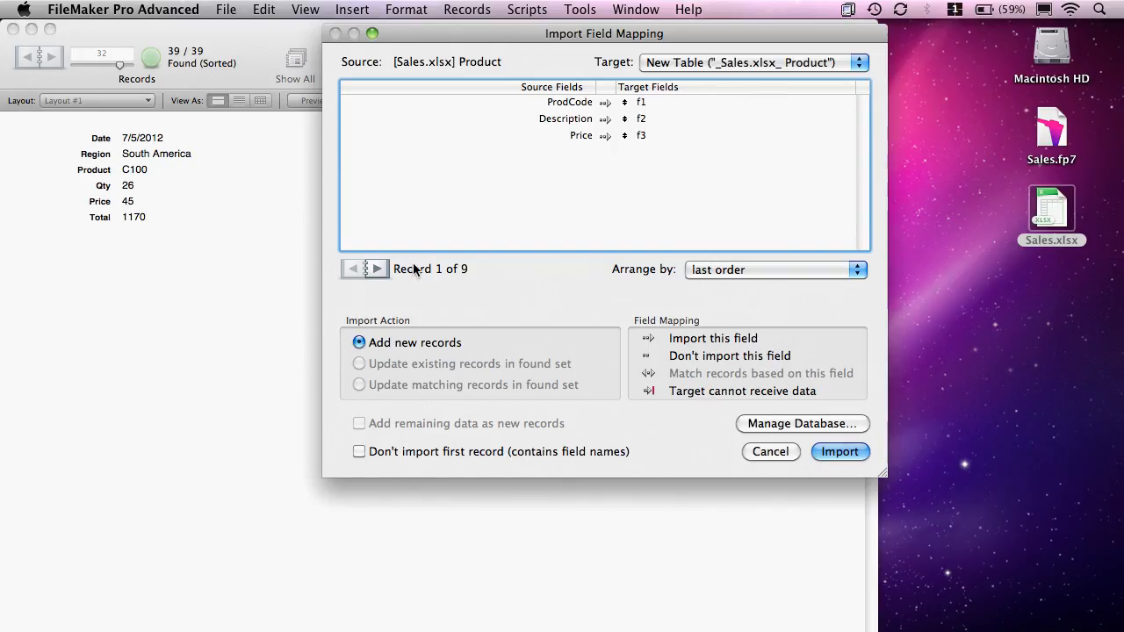
left_click(358, 451)
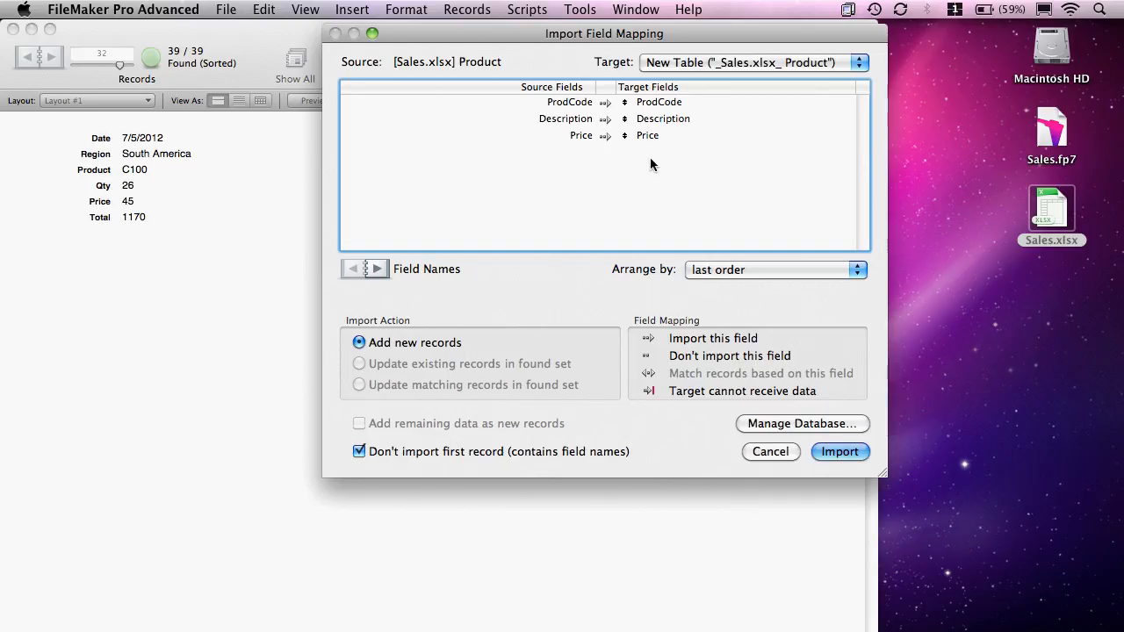
left_click(840, 451)
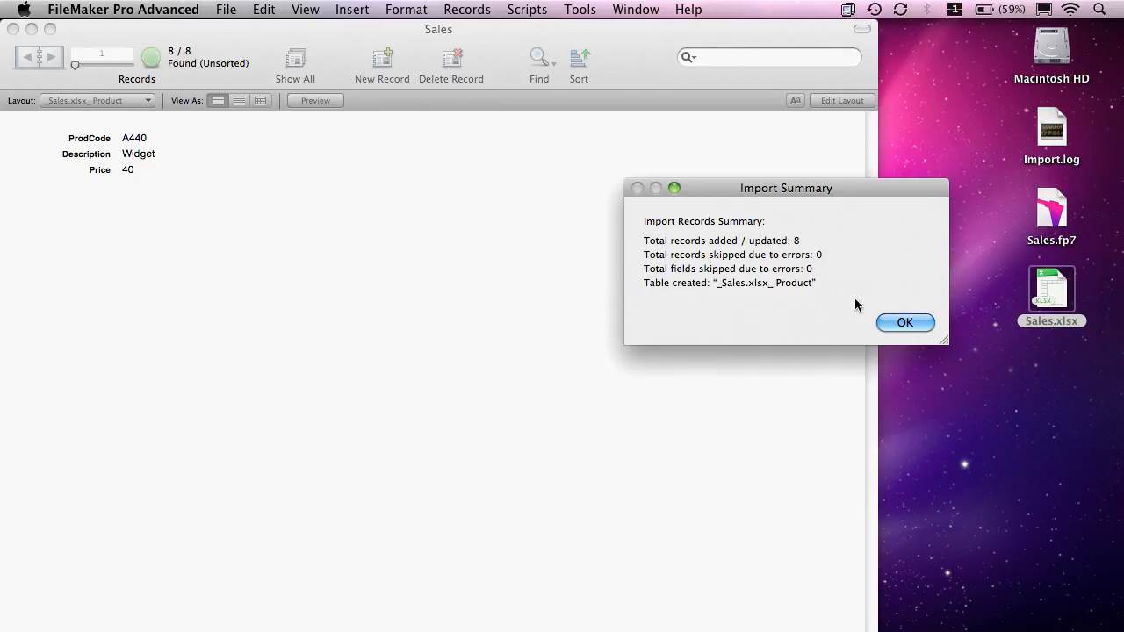
left_click(896, 322)
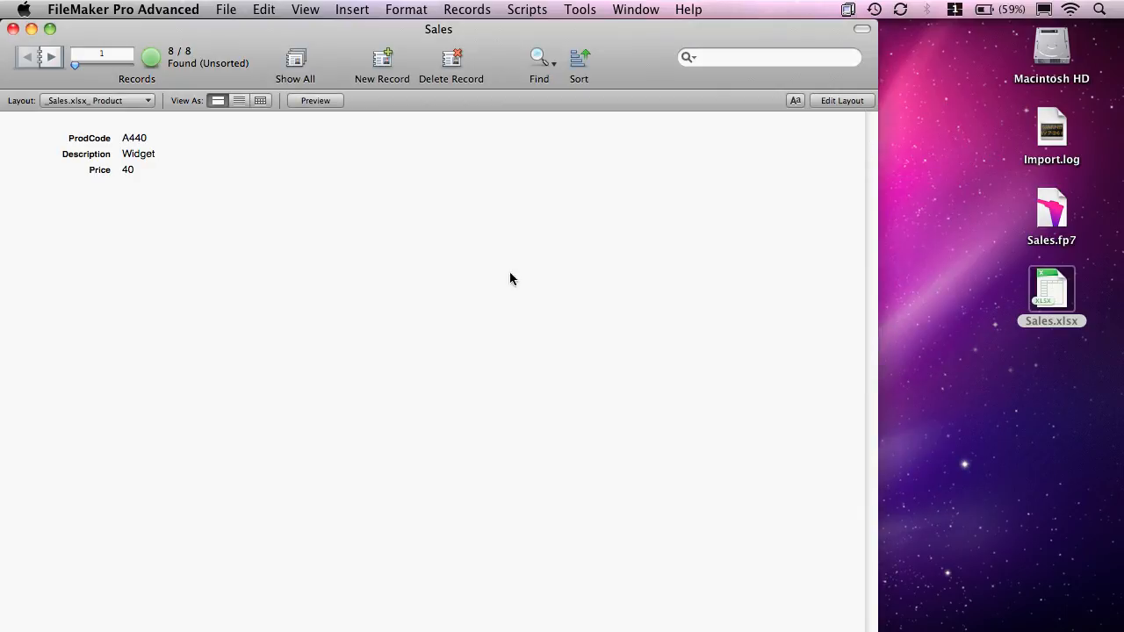